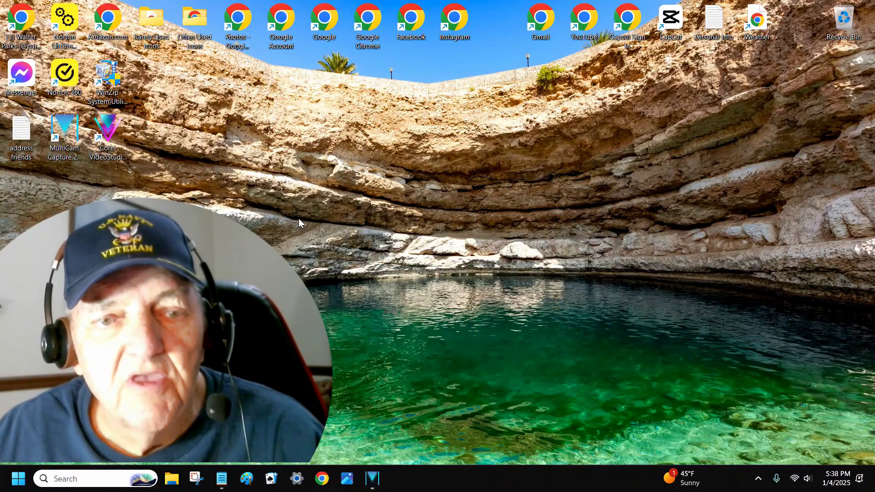
Step: Hide all the icons on the desktop
right_click(337, 221)
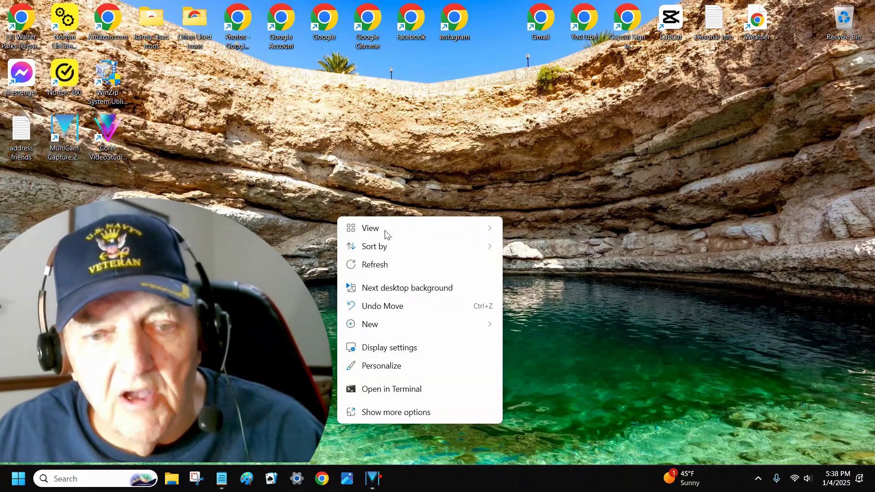
mouse_move(386, 234)
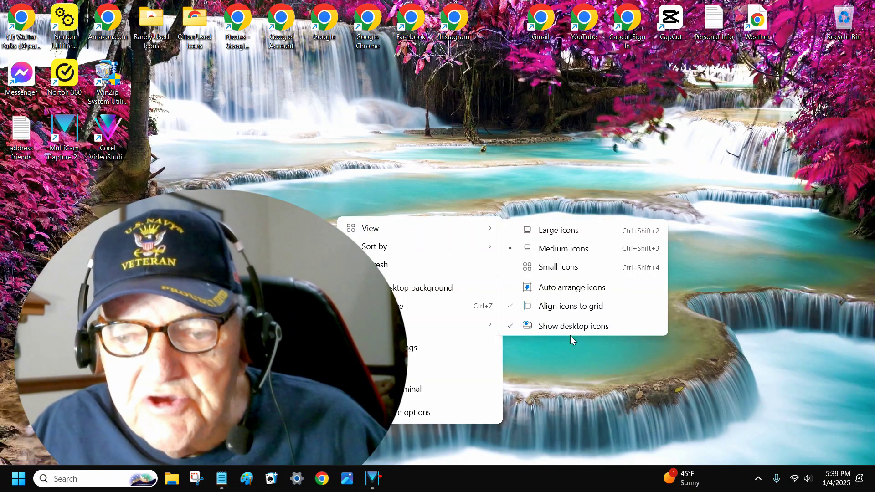
left_click(511, 327)
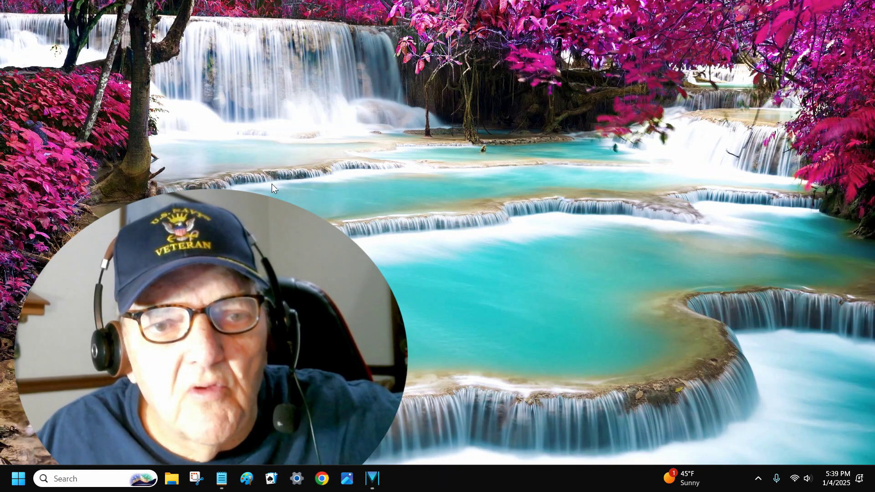
Step: Show the hidden desktop icons again
right_click(290, 114)
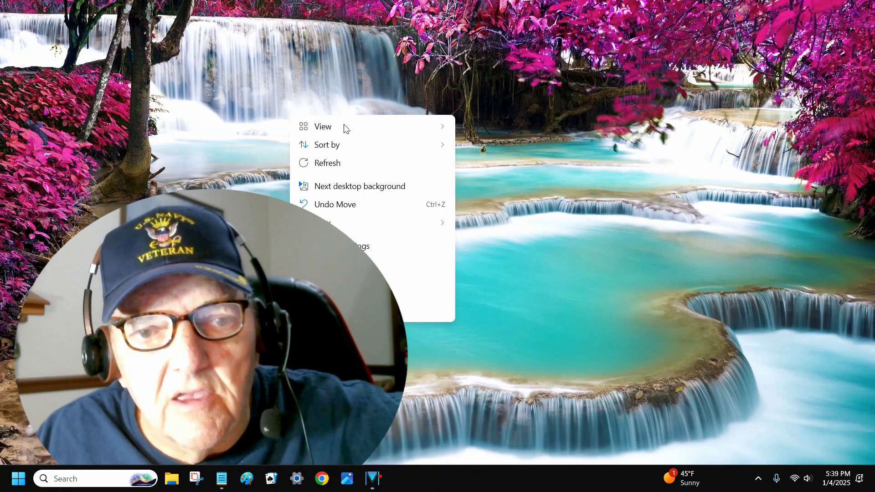
mouse_move(348, 129)
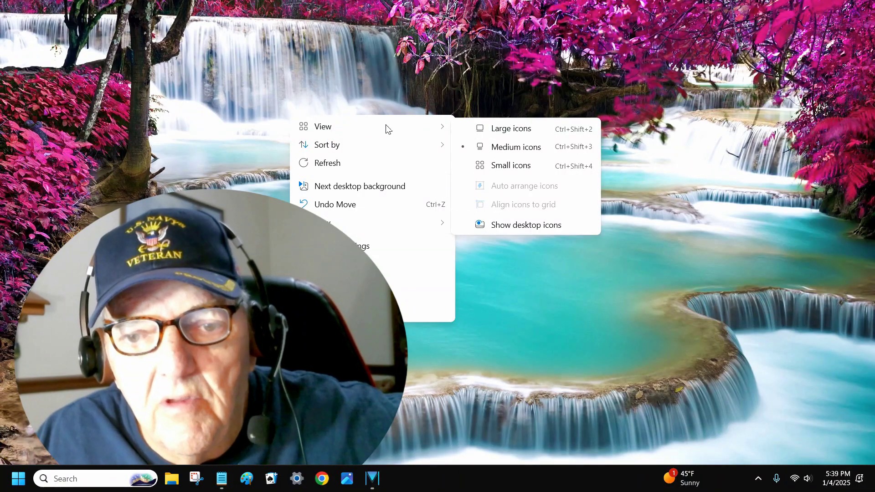
left_click(514, 228)
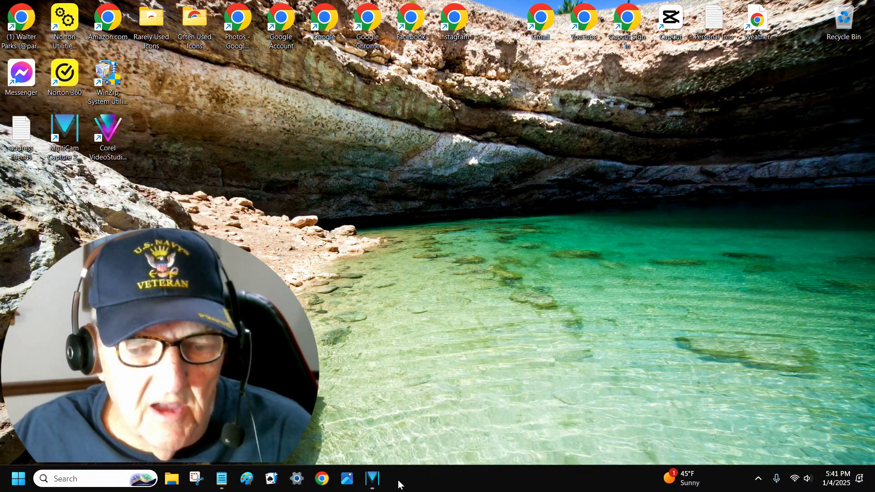
Step: Turn off the display of desktop icons so that only the wallpaper and taskbar are shown
mouse_move(371, 481)
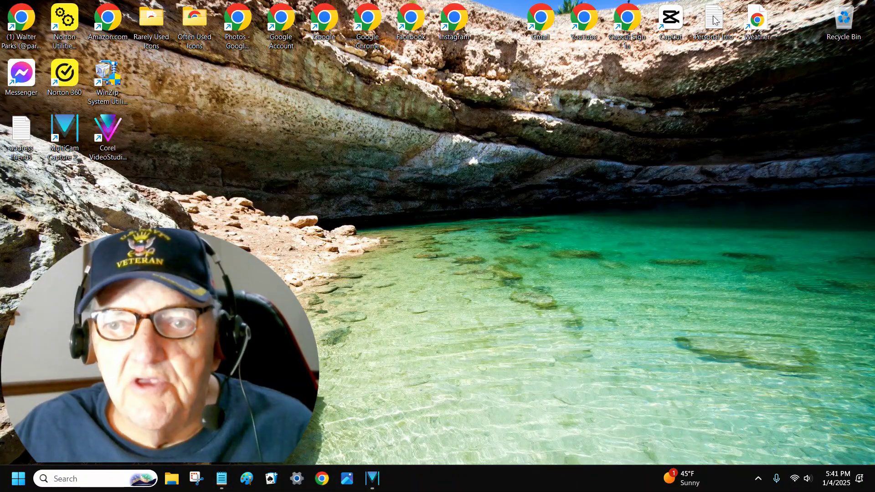
right_click(240, 53)
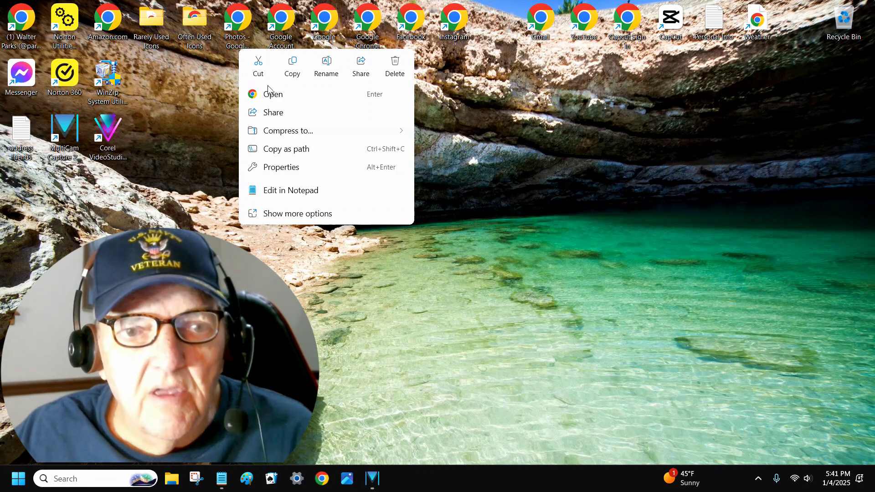
left_click(469, 186)
right_click(470, 186)
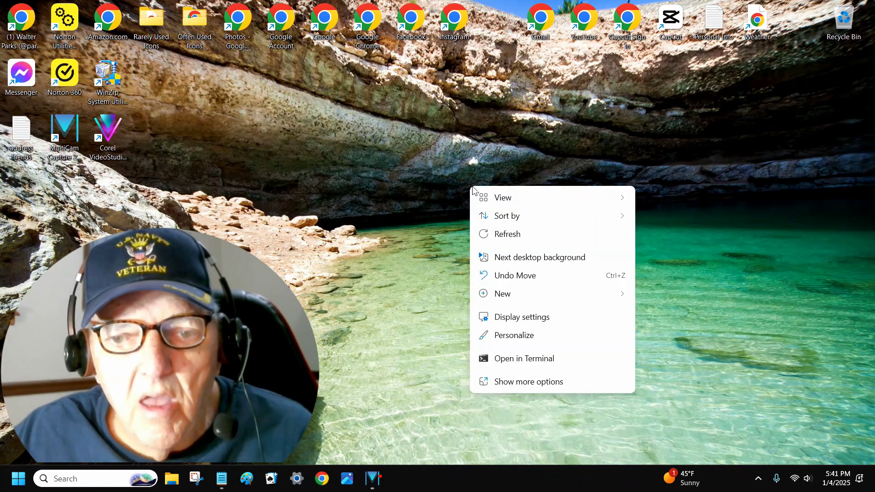
left_click(508, 199)
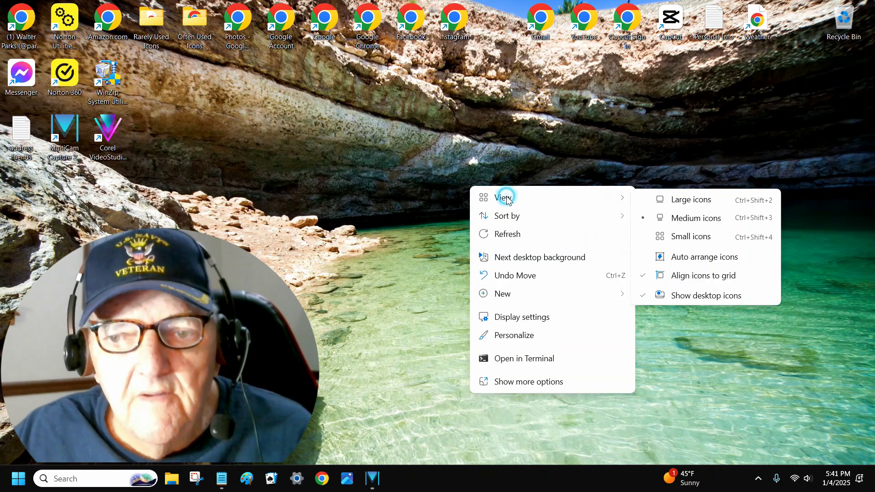
left_click(677, 297)
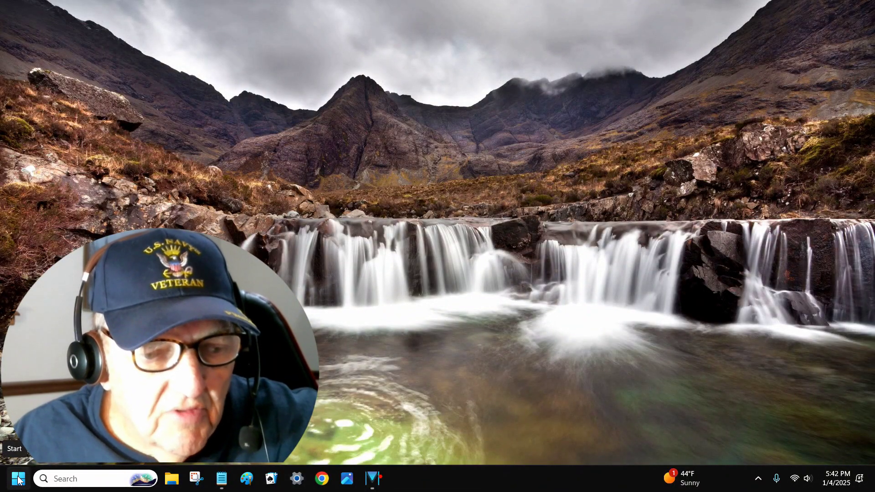
Step: Bring up the pinning and uninstall options for the pinned Solitaire & Casual Games app in Start
left_click(18, 480)
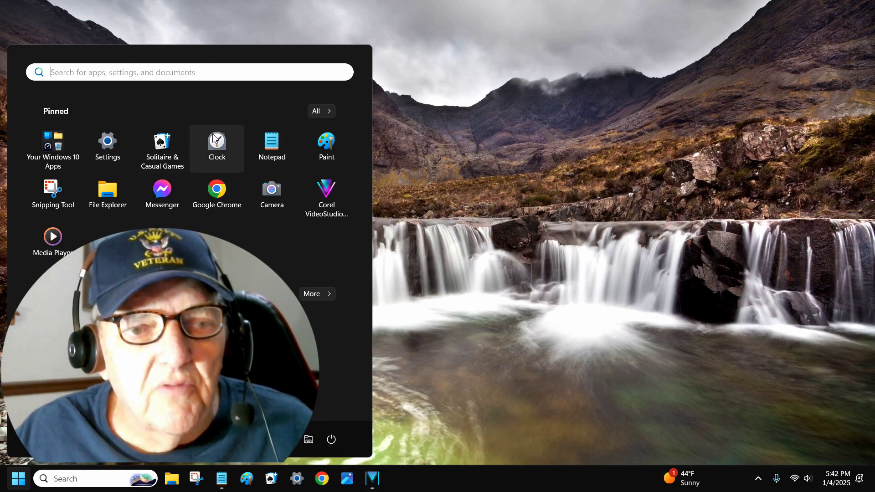
right_click(155, 141)
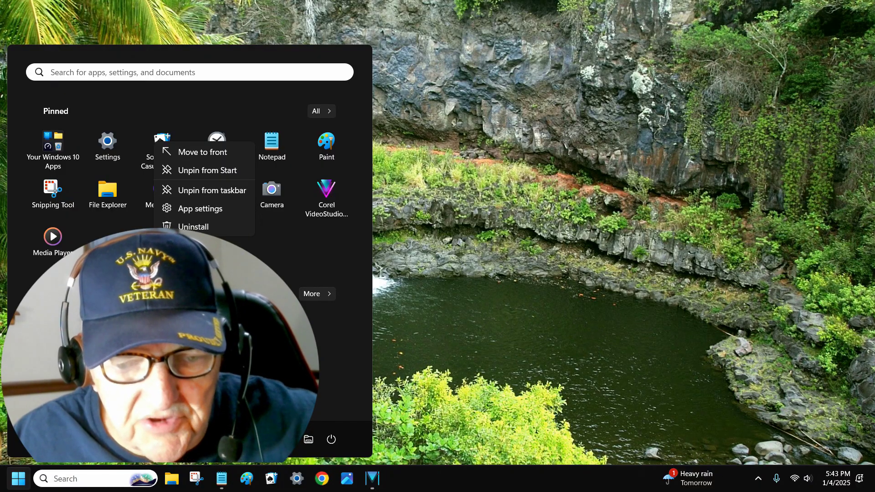
Step: Dismiss the app's options, open File Explorer and close its window again
left_click(309, 438)
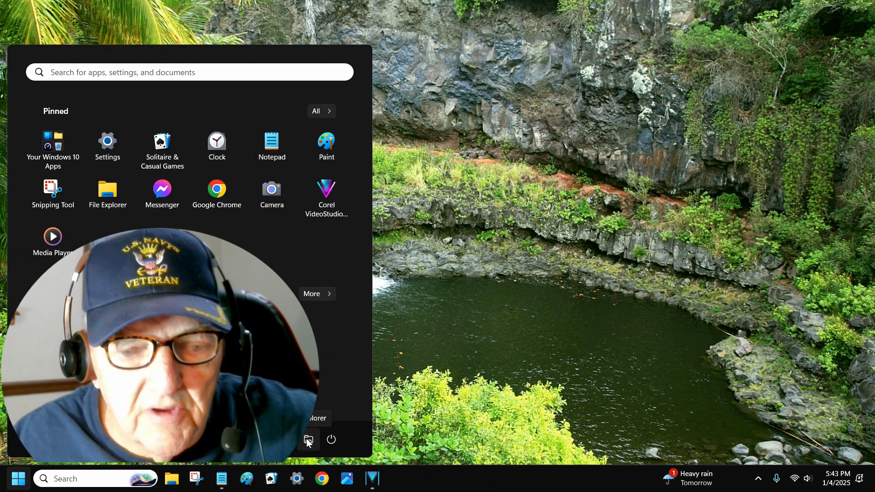
left_click(172, 481)
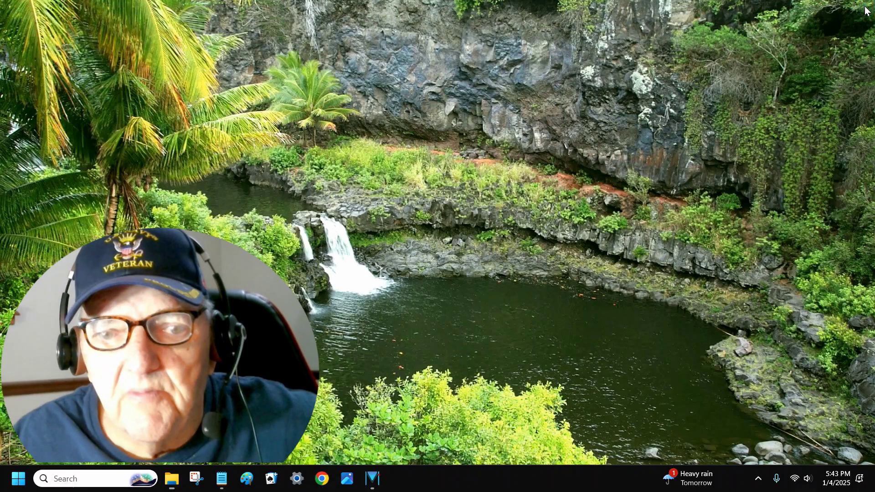
left_click(866, 10)
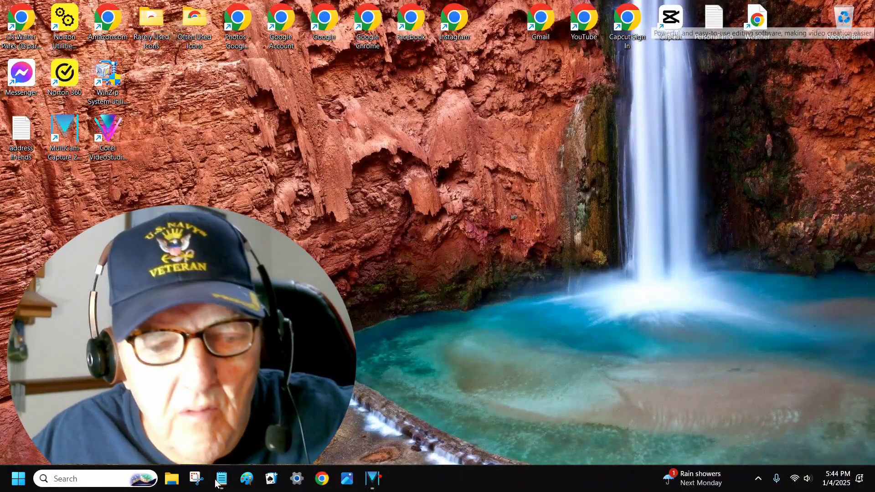
Step: Open a blank Notepad document, reposition its window and start Windows voice typing in it
left_click(16, 481)
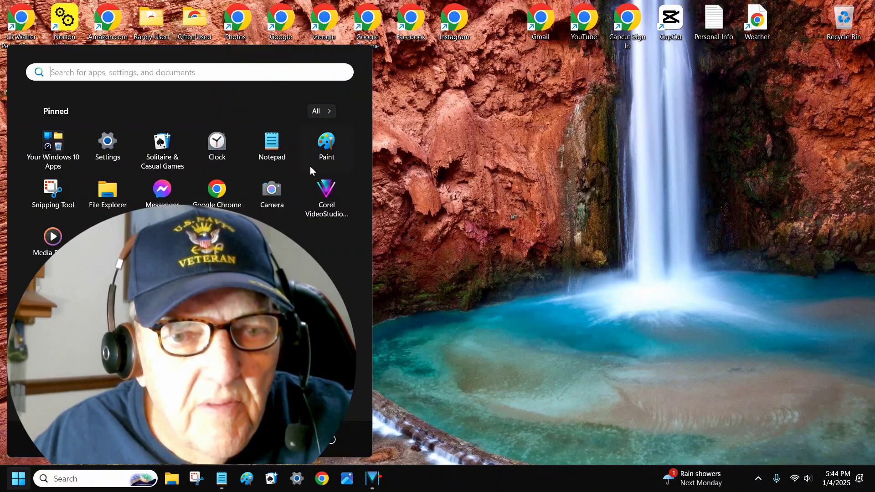
left_click(268, 142)
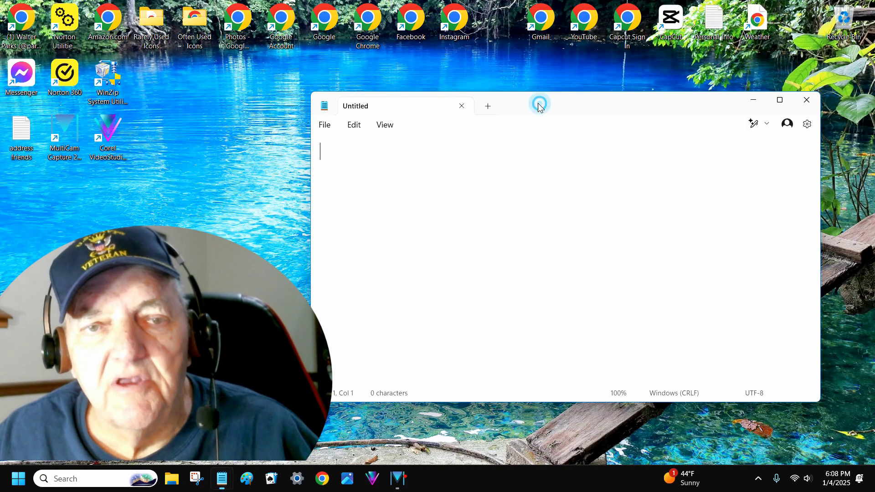
left_click_drag(539, 101, 481, 102)
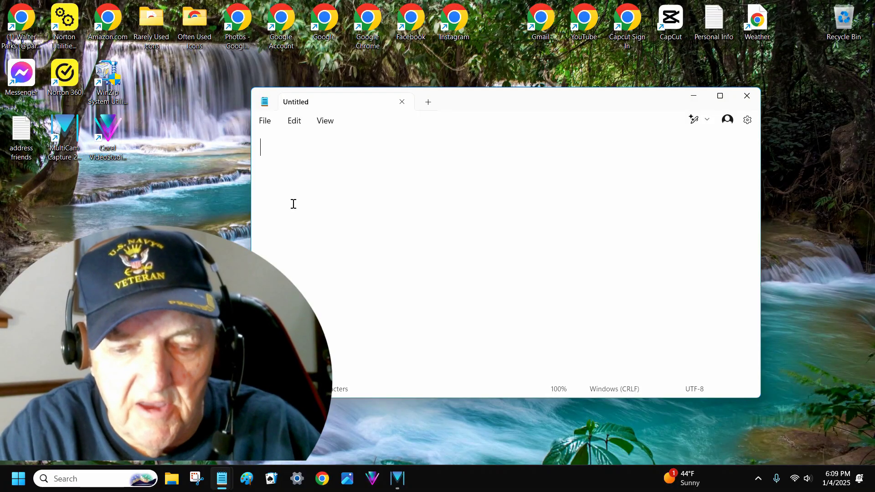
key("super+h")
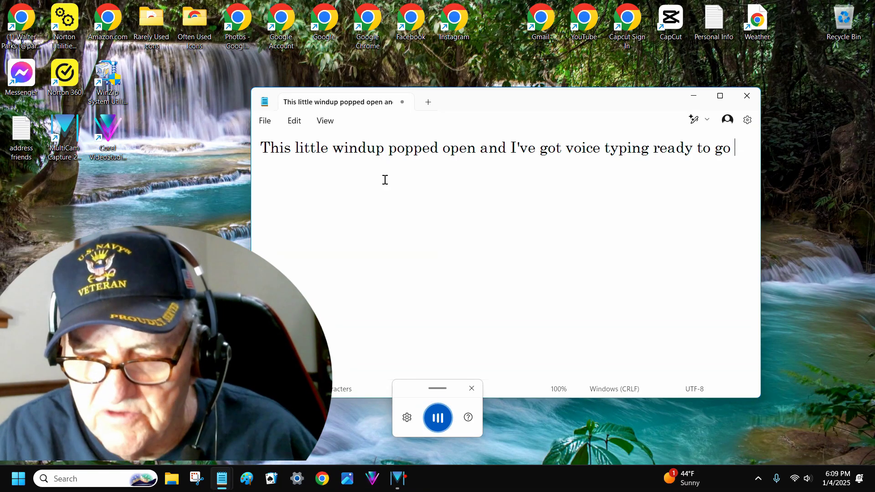
Step: Delete all of the dictated text from the Notepad document
key("BackSpace")
key("BackSpace")
key("BackSpace")
key("BackSpace")
key("BackSpace")
key("BackSpace")
key("BackSpace")
key("BackSpace")
key("BackSpace")
key("BackSpace")
key("BackSpace")
key("BackSpace")
key("BackSpace")
key("BackSpace")
key("BackSpace")
key("BackSpace")
key("BackSpace")
key("BackSpace")
key("BackSpace")
key("BackSpace")
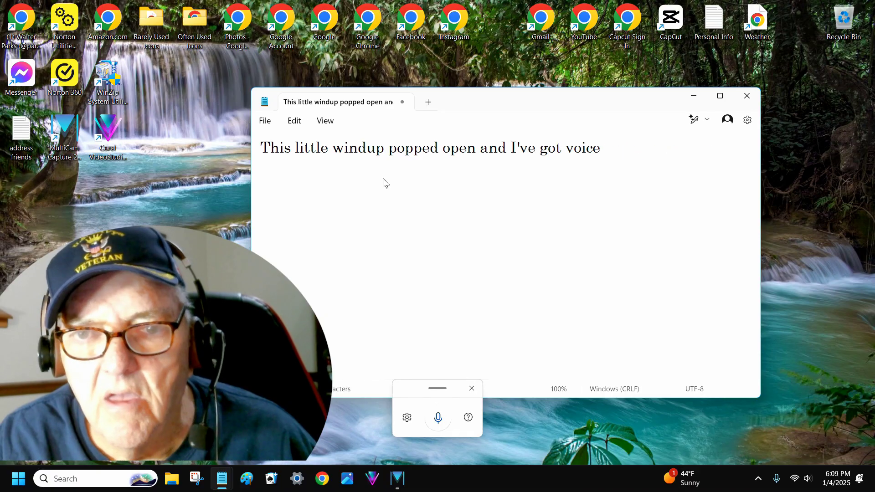
key("BackSpace")
key("BackSpace")
key("BackSpace")
key("BackSpace")
key("BackSpace")
key("BackSpace")
key("BackSpace")
key("BackSpace")
key("BackSpace")
key("BackSpace")
key("BackSpace")
key("BackSpace")
key("BackSpace")
key("BackSpace")
key("BackSpace")
key("BackSpace")
key("BackSpace")
key("BackSpace")
key("BackSpace")
key("BackSpace")
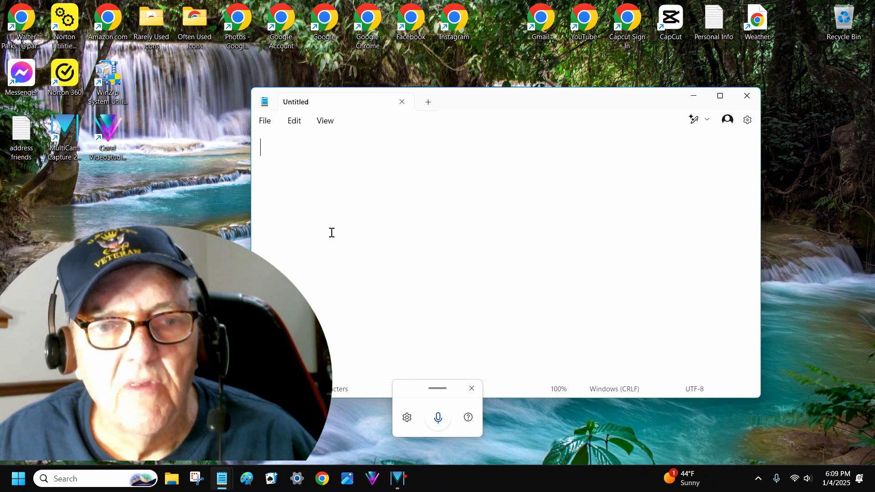
Step: Resume voice typing, dictate a one-line self-introduction mentioning YouTube into Notepad, and pause listening
left_click(439, 420)
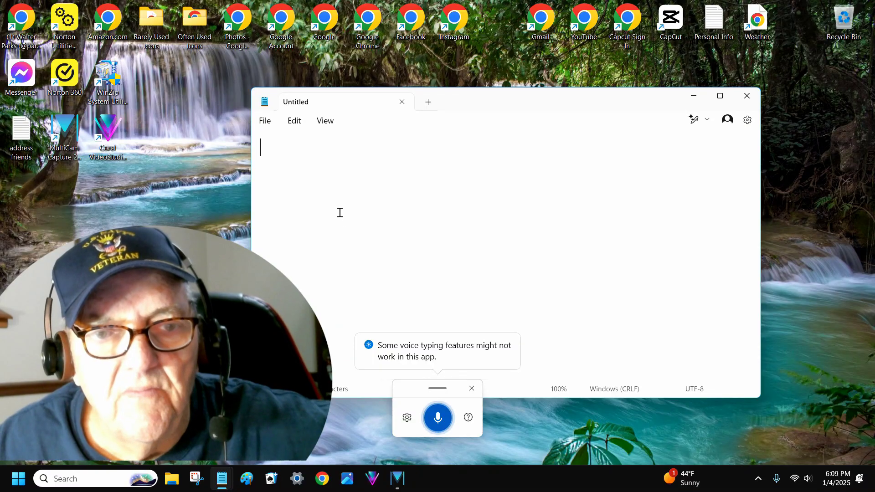
left_click(439, 425)
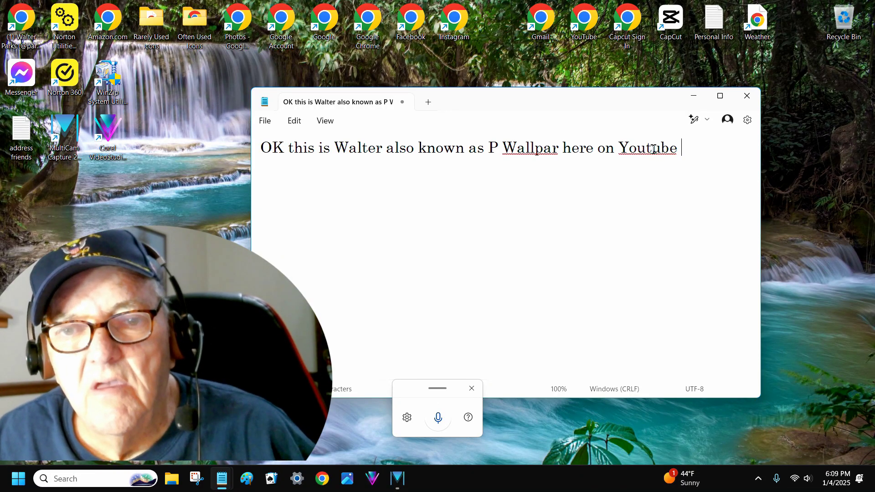
Step: Turn on automatic punctuation in the voice typing settings and close the voice typing controls
left_click(407, 418)
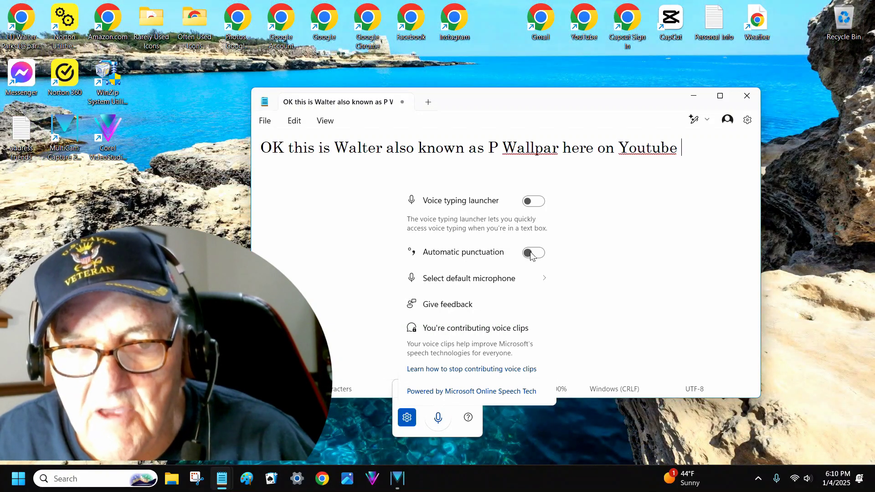
left_click(530, 254)
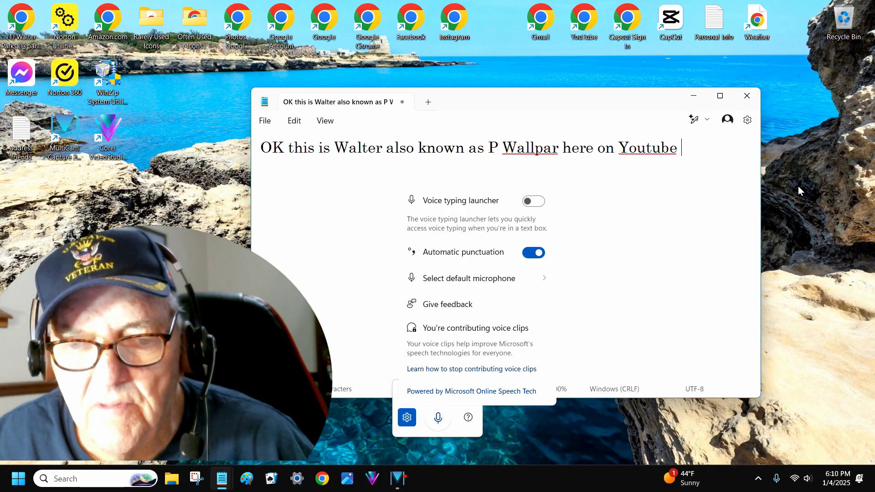
left_click(778, 186)
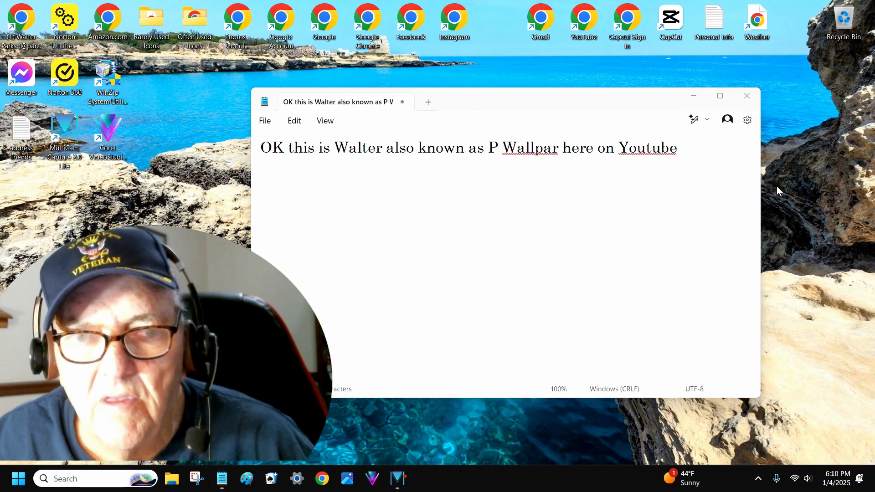
Step: Start a new line below the dictated sentence in Notepad and launch voice typing again
left_click(690, 155)
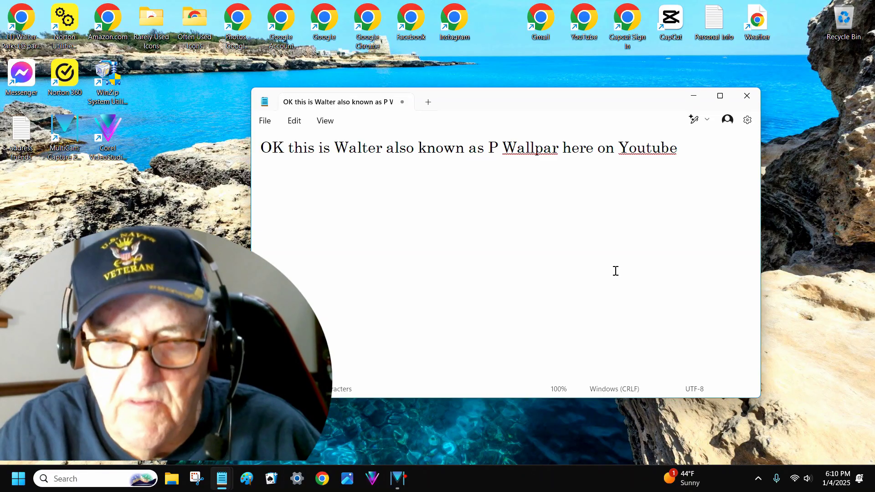
key("Return")
key("super+h")
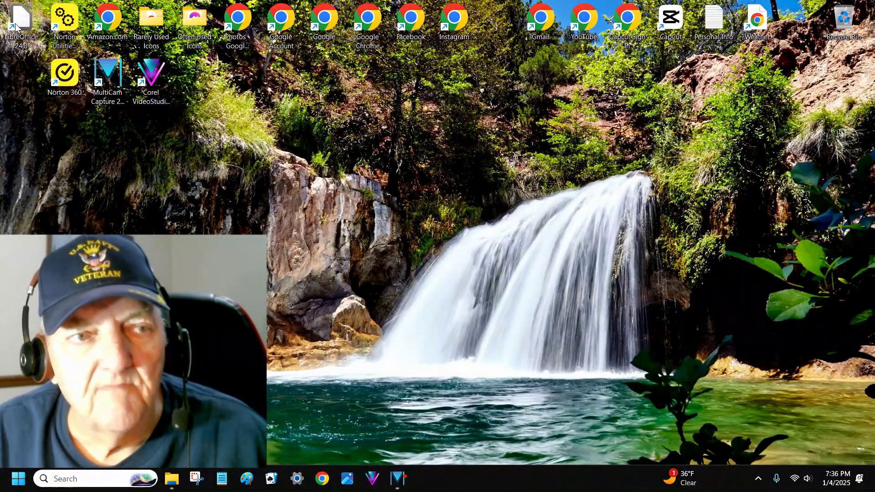
Step: Open a blank LibreOffice Writer document, dismiss the tip of the day, dictate a line with voice typing and pause listening
double_click(16, 26)
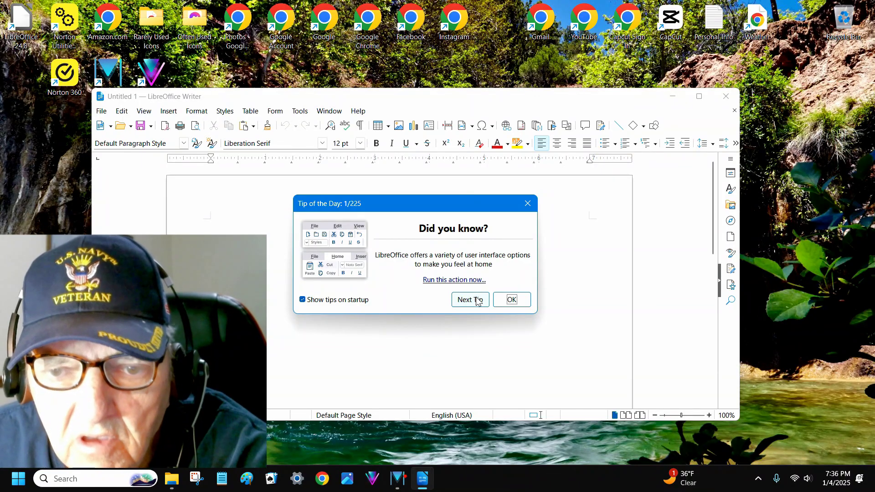
left_click(527, 206)
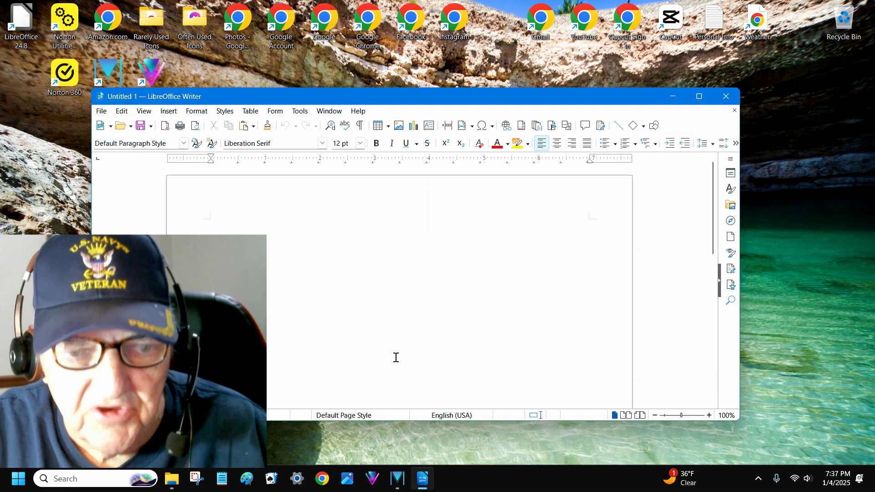
key("super+h")
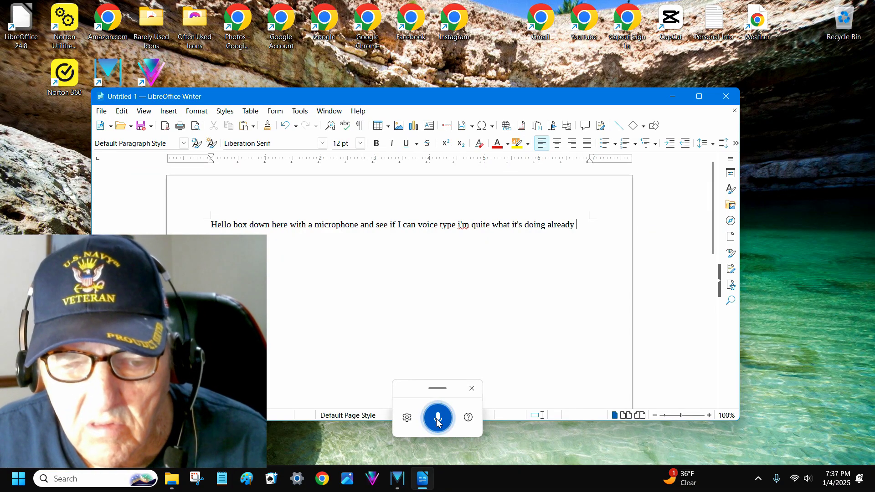
left_click(438, 419)
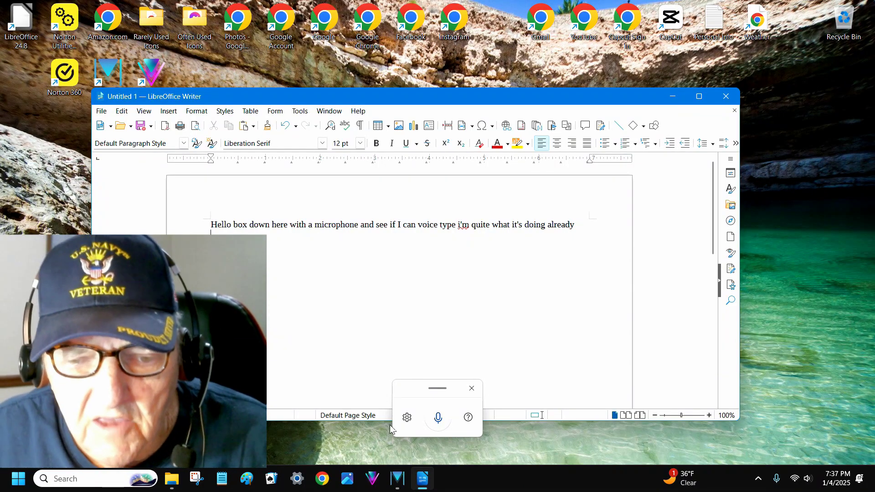
Step: Turn on automatic punctuation in the voice typing settings
left_click(407, 417)
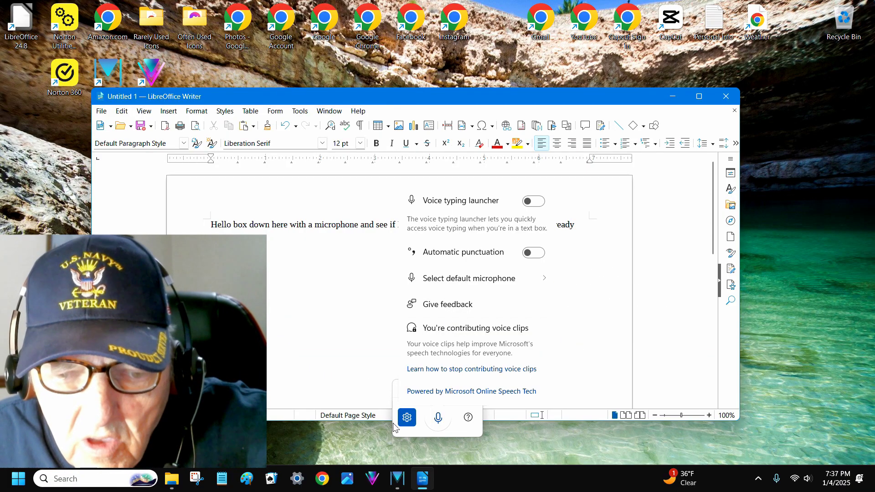
left_click(405, 417)
left_click(409, 417)
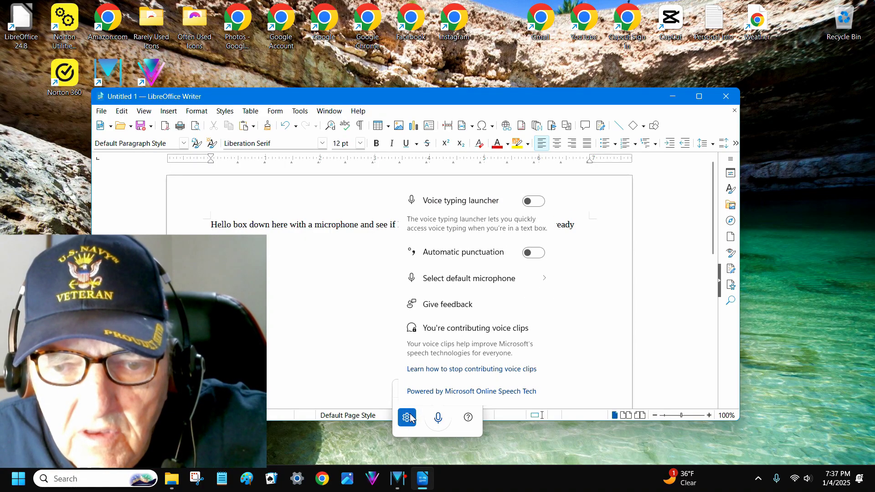
left_click(534, 253)
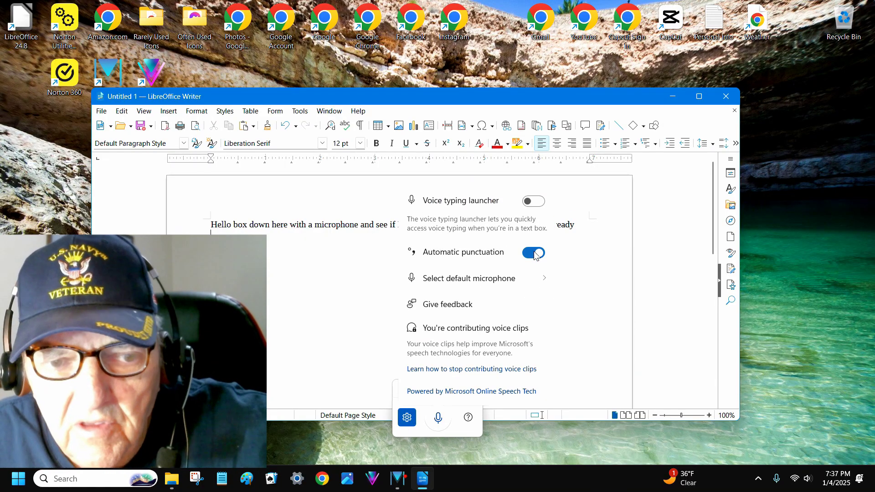
left_click(535, 280)
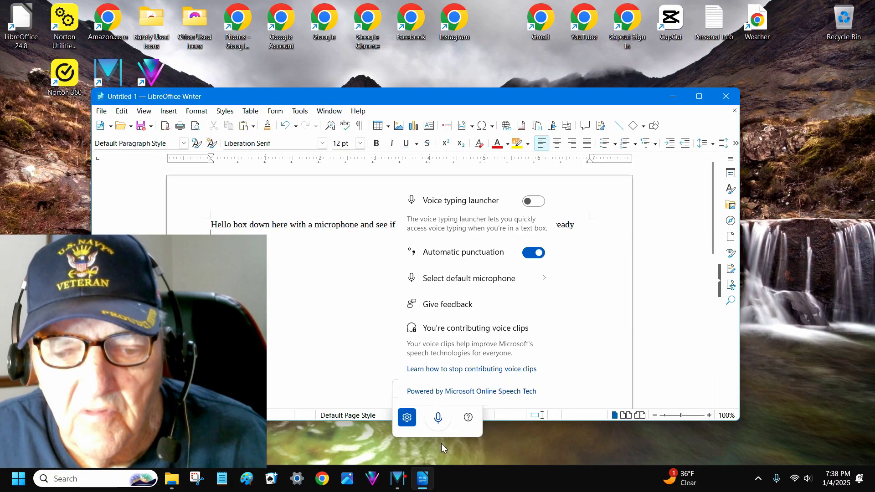
Step: Close the voice typing settings, start listening and dictate a second line about another test of LibreOffice Writer
left_click(438, 421)
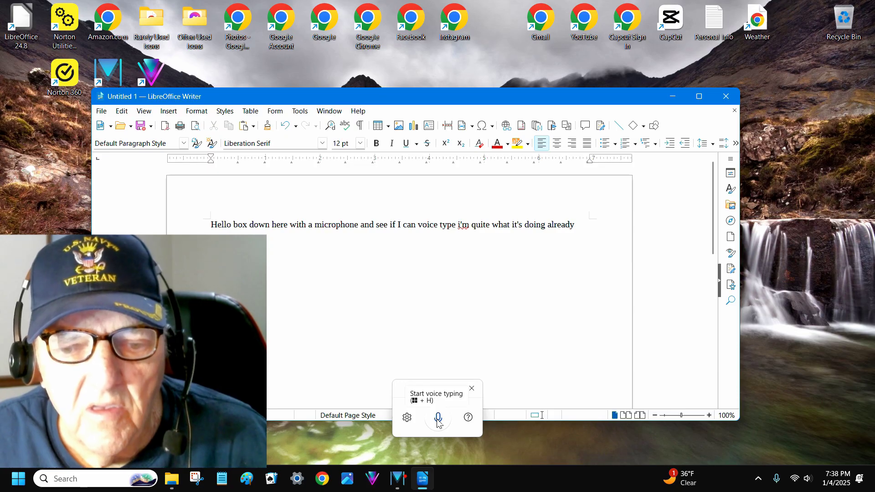
left_click(438, 421)
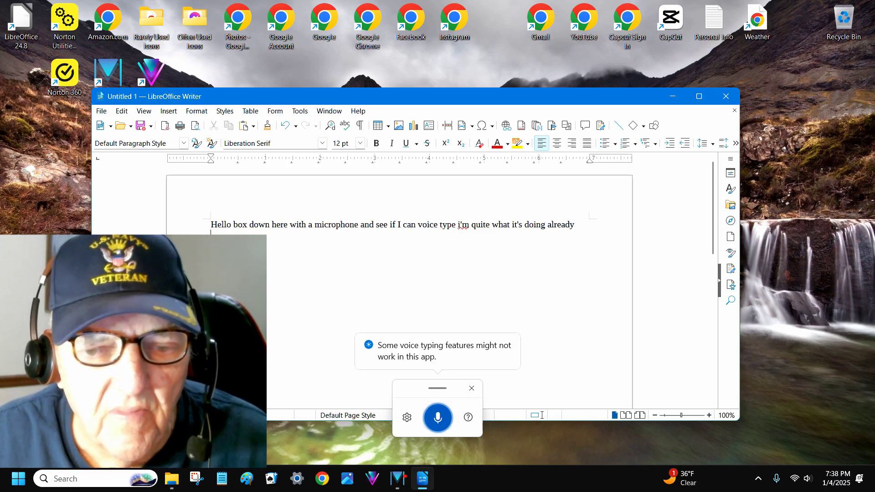
left_click(438, 419)
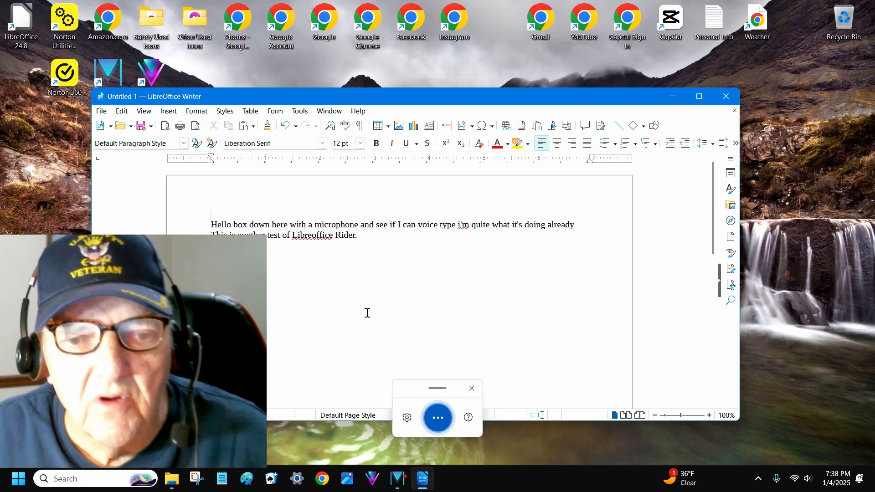
Step: Correct the flagged word "Libreoffice" to the suggested "LibreOffice", dictate several more sentences after it and pause listening
left_click(312, 241)
right_click(312, 241)
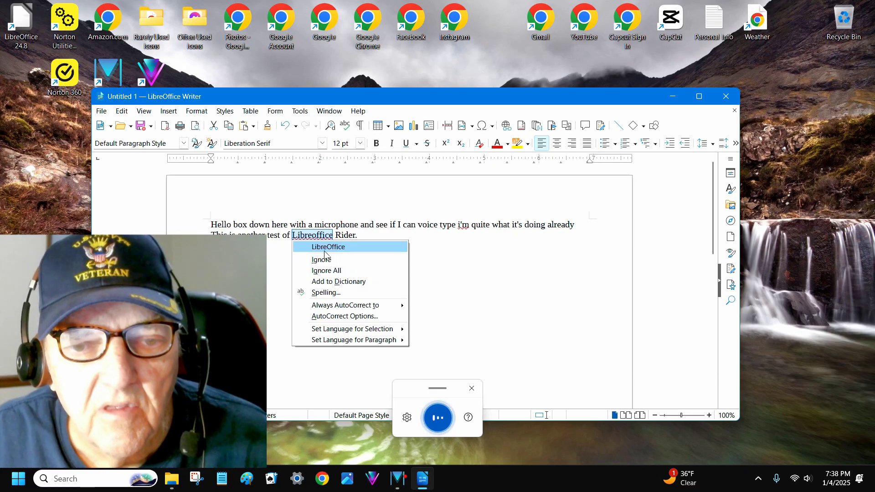
left_click(324, 248)
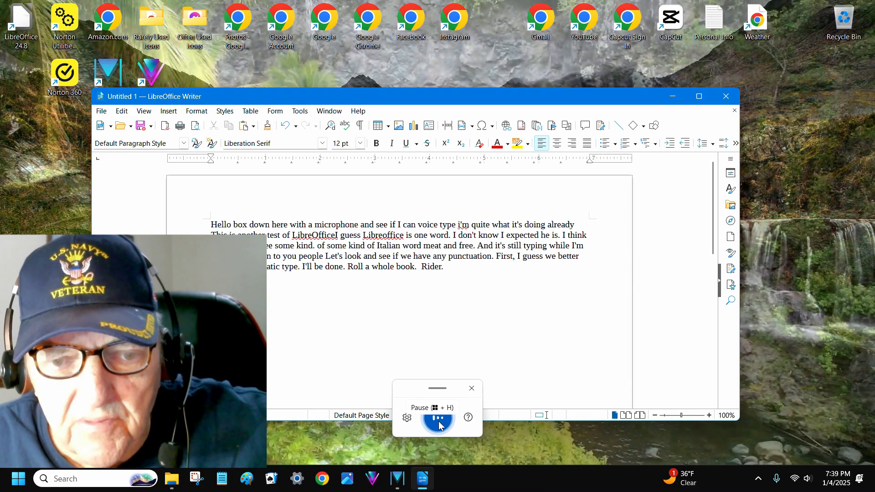
left_click(437, 420)
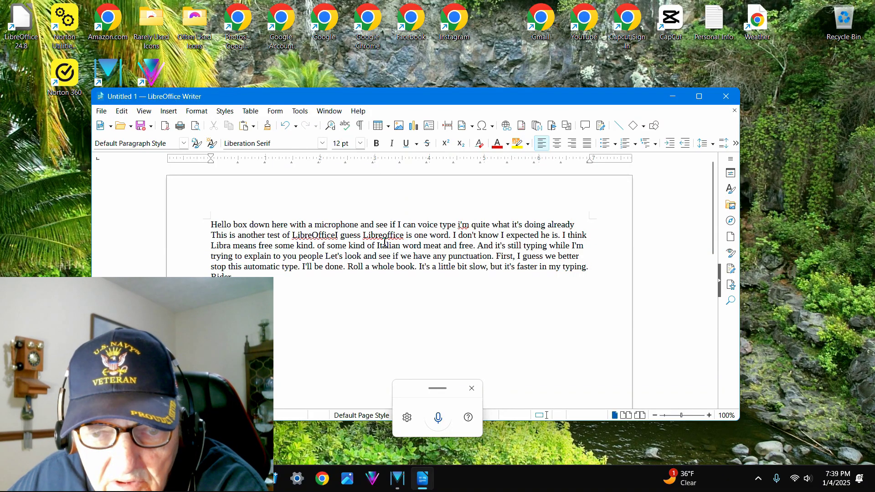
Step: Delete all text before "I don't know I expected he is", including the whole first dictated line
left_click(453, 235)
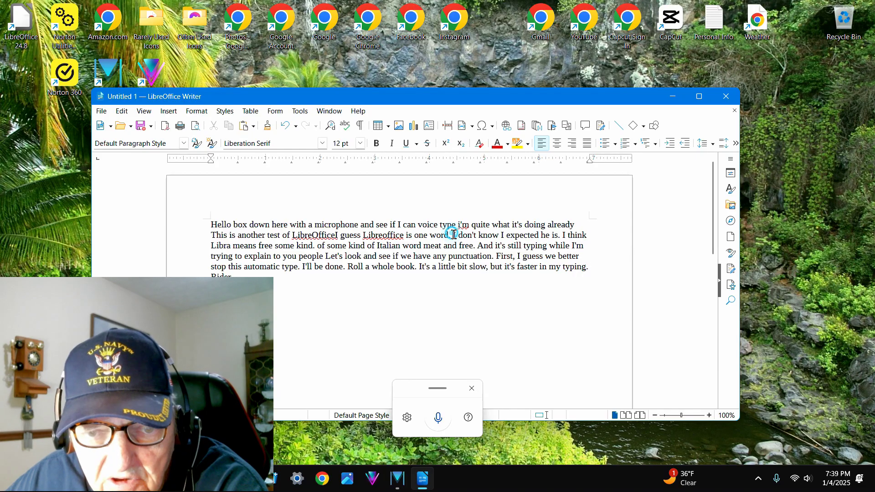
key("BackSpace")
key("BackSpace")
key("BackSpace")
key("BackSpace")
key("BackSpace")
key("BackSpace")
key("BackSpace")
key("BackSpace")
key("BackSpace")
key("BackSpace")
key("BackSpace")
key("BackSpace")
key("BackSpace")
key("BackSpace")
key("BackSpace")
key("BackSpace")
key("BackSpace")
key("BackSpace")
key("BackSpace")
key("BackSpace")
key("BackSpace")
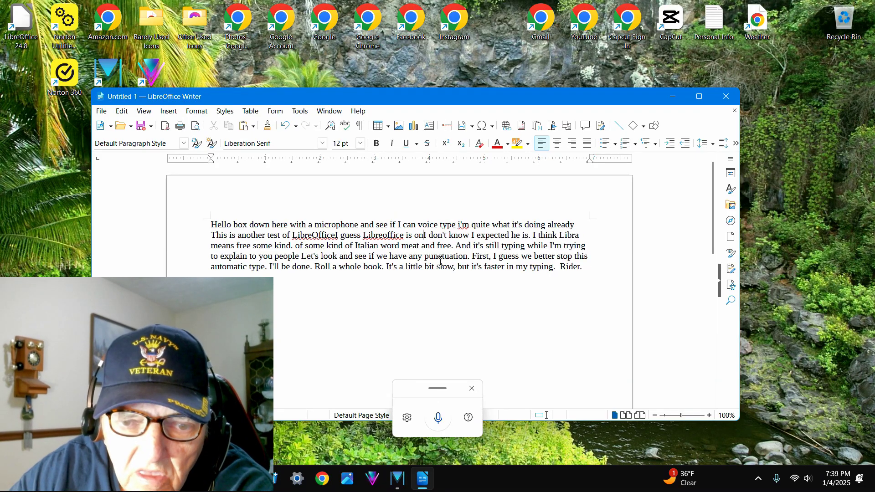
key("BackSpace")
key("BackSpace")
key("BackSpace")
key("BackSpace")
key("BackSpace")
key("BackSpace")
key("BackSpace")
key("BackSpace")
key("BackSpace")
key("BackSpace")
key("BackSpace")
key("BackSpace")
key("BackSpace")
key("BackSpace")
key("BackSpace")
key("BackSpace")
key("BackSpace")
key("BackSpace")
key("BackSpace")
key("BackSpace")
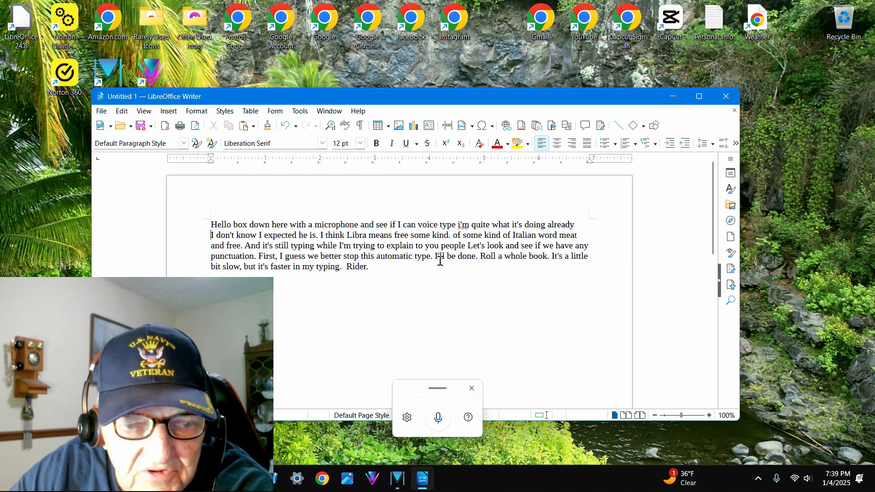
key("BackSpace")
key("BackSpace")
key("BackSpace")
key("BackSpace")
key("BackSpace")
key("BackSpace")
key("BackSpace")
key("BackSpace")
key("BackSpace")
key("BackSpace")
key("BackSpace")
key("BackSpace")
key("BackSpace")
key("BackSpace")
key("BackSpace")
key("BackSpace")
key("BackSpace")
key("BackSpace")
key("BackSpace")
key("BackSpace")
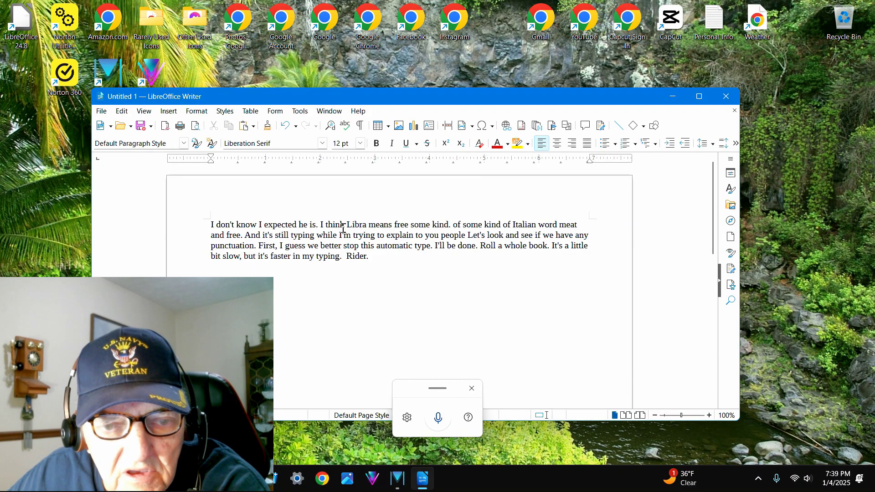
Step: Delete the sentence "I don't know I expected he is." so the paragraph starts with "I think Libra means free"
left_click(320, 226)
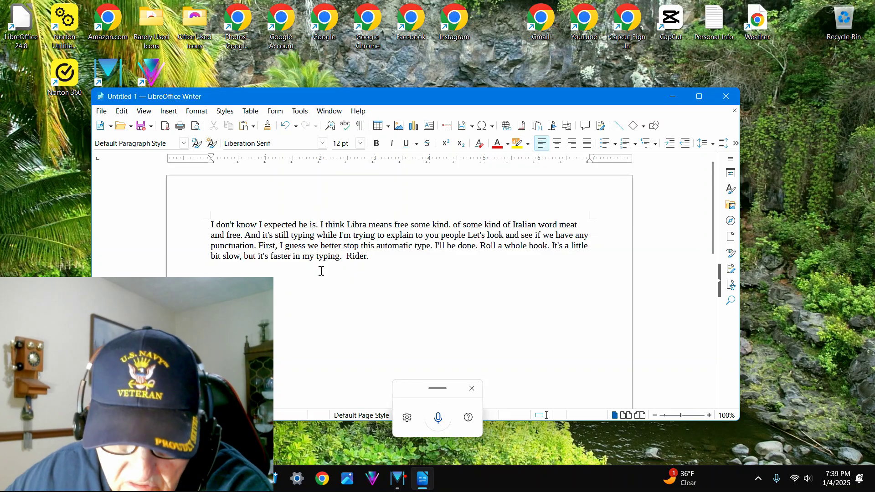
key("BackSpace")
key("BackSpace")
key("BackSpace")
key("BackSpace")
key("BackSpace")
key("BackSpace")
key("BackSpace")
key("BackSpace")
key("BackSpace")
key("BackSpace")
key("BackSpace")
key("BackSpace")
key("BackSpace")
key("BackSpace")
key("BackSpace")
key("BackSpace")
key("BackSpace")
key("BackSpace")
key("BackSpace")
key("BackSpace")
key("BackSpace")
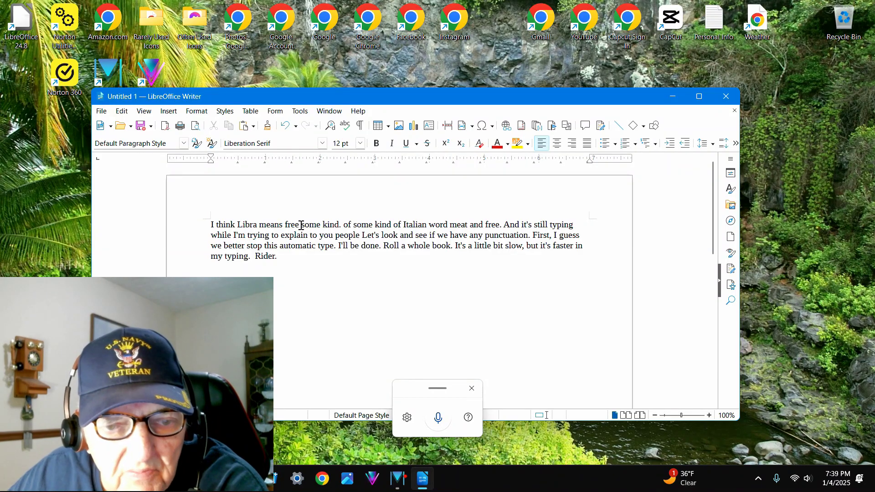
Step: End the first sentence with a period after "free" and replace the following "some kind." with "It is"
left_click_drag(299, 225, 301, 225)
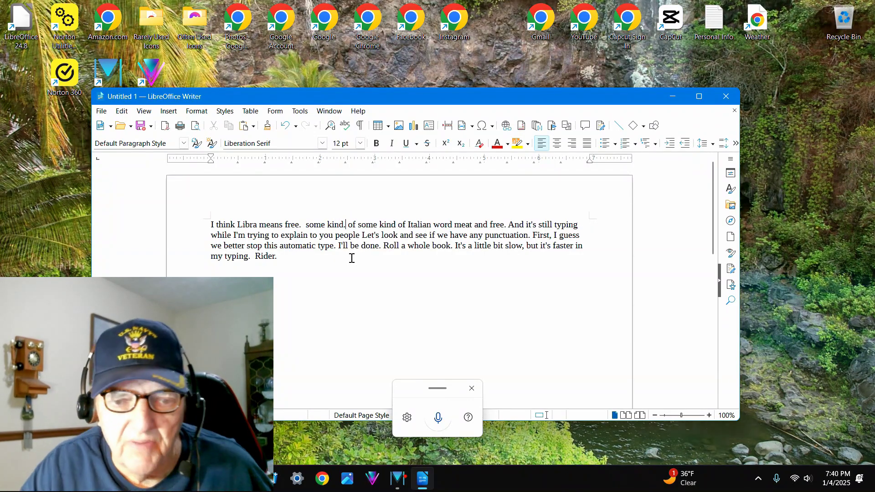
key("BackSpace")
key("BackSpace")
key("BackSpace")
key("BackSpace")
key("BackSpace")
key("BackSpace")
key("BackSpace")
key("BackSpace")
key("BackSpace")
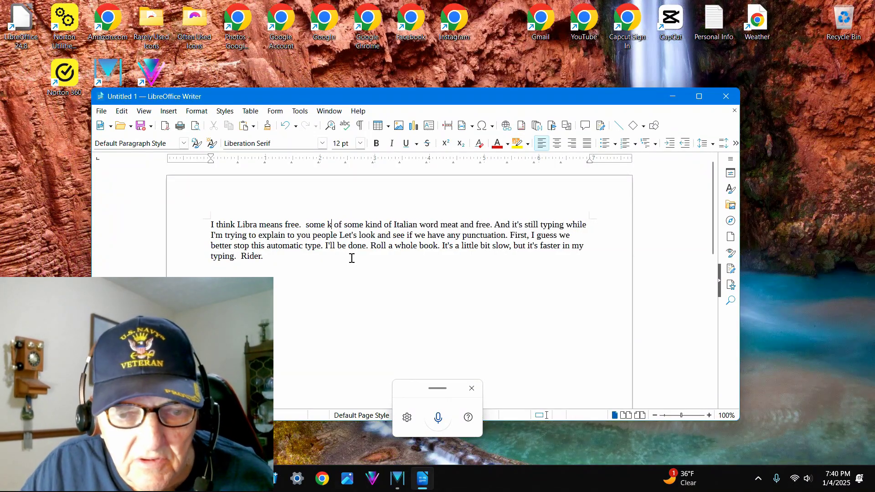
key("BackSpace")
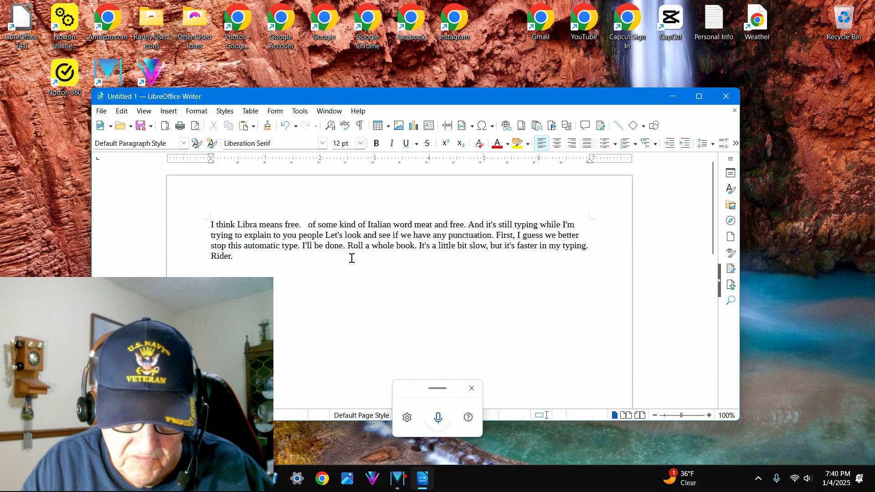
type("It is")
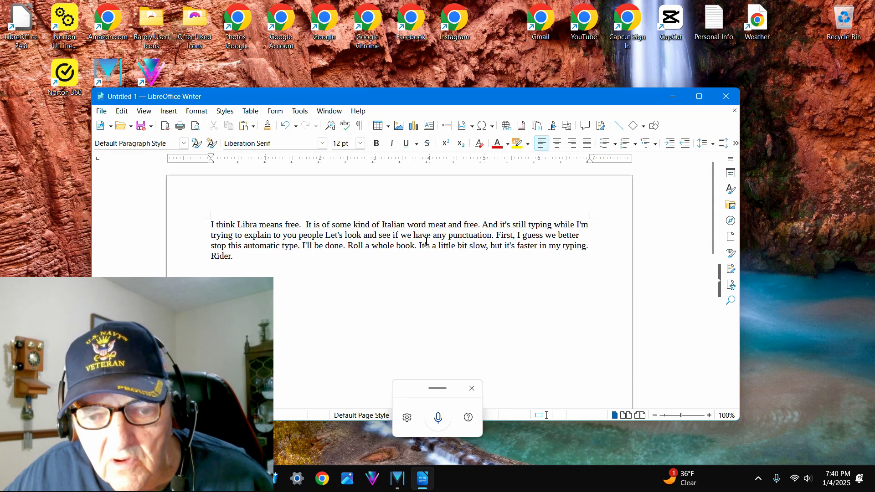
Step: Replace "meat and" with "meaning" so the second sentence ends in "Italian word meaning free."
left_click(445, 225)
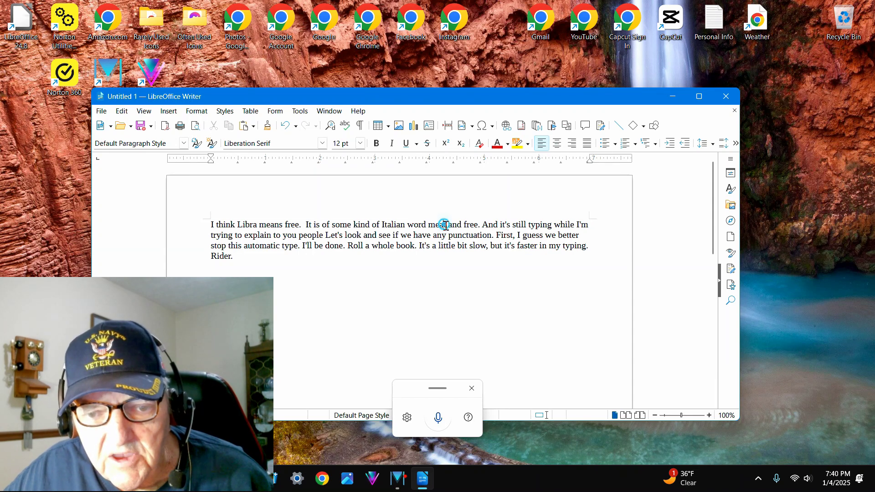
left_click(449, 225)
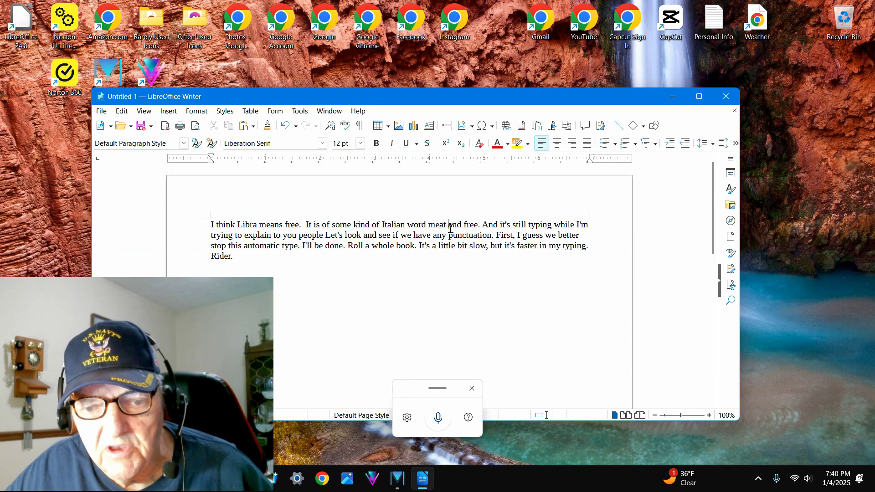
left_click(447, 226)
double_click(448, 226)
key("BackSpace")
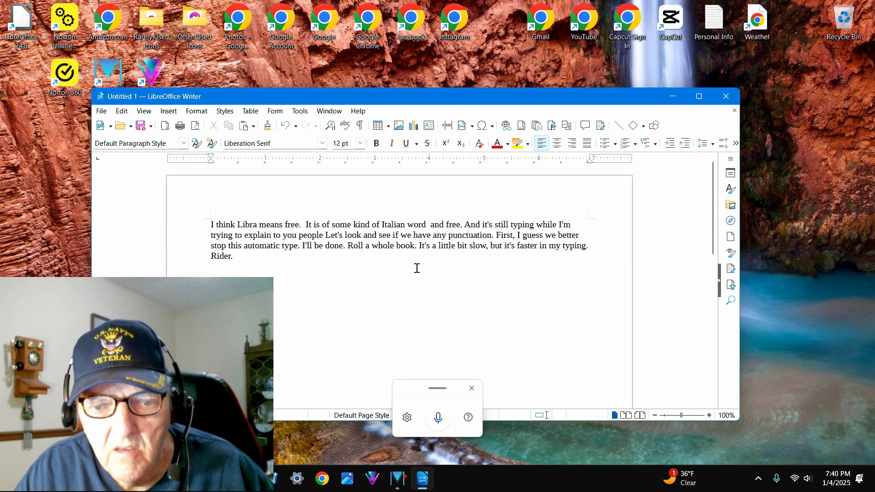
type("me")
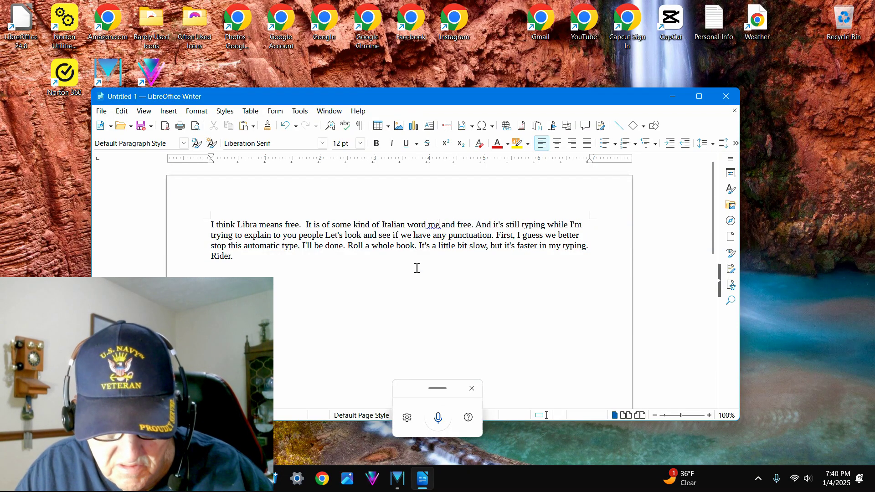
type("aning")
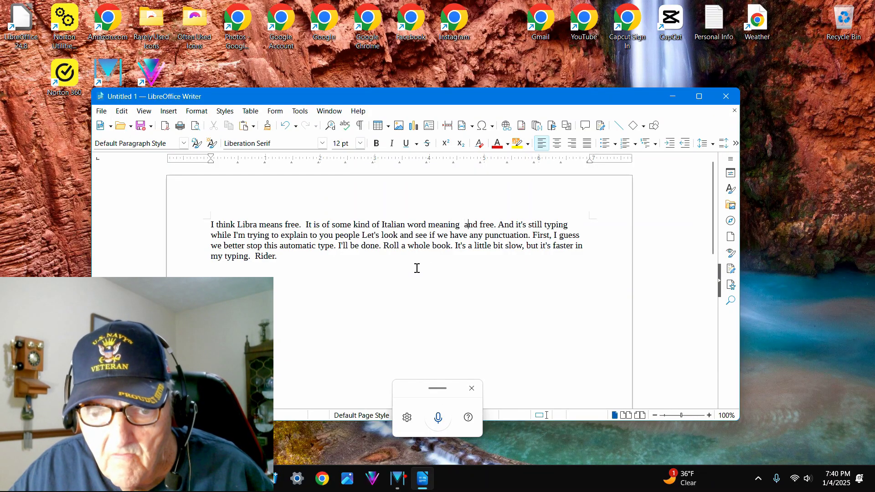
key("BackSpace")
key("BackSpace")
key("BackSpace")
key("BackSpace")
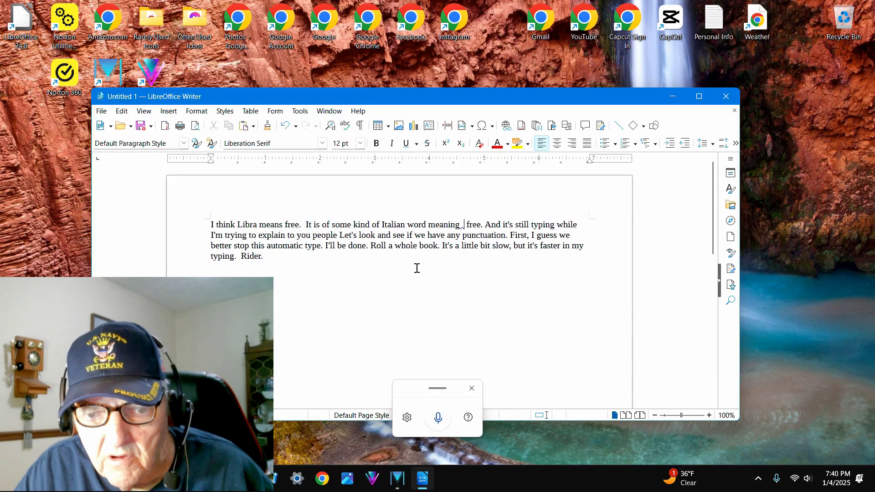
key("BackSpace")
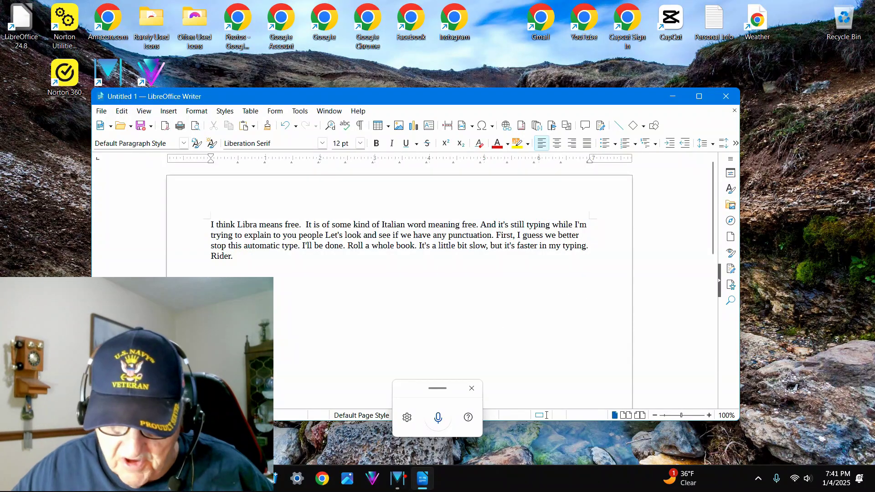
Step: Add an indented line below the paragraph with the person's first name followed by "is A bit slow when it comes to typing"
left_click(211, 266)
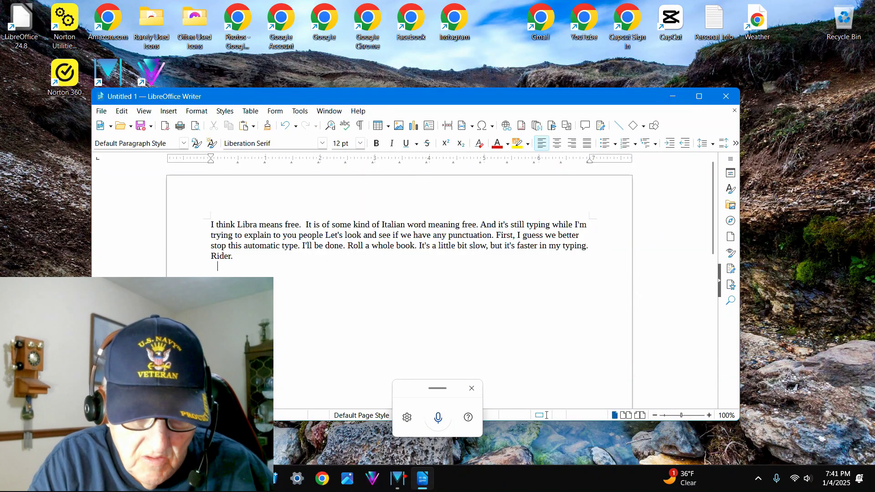
type("Walter")
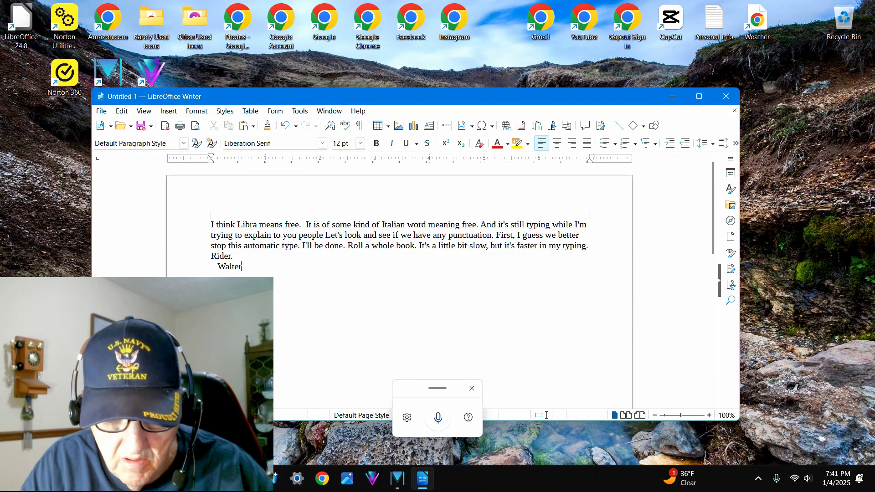
type(" is ")
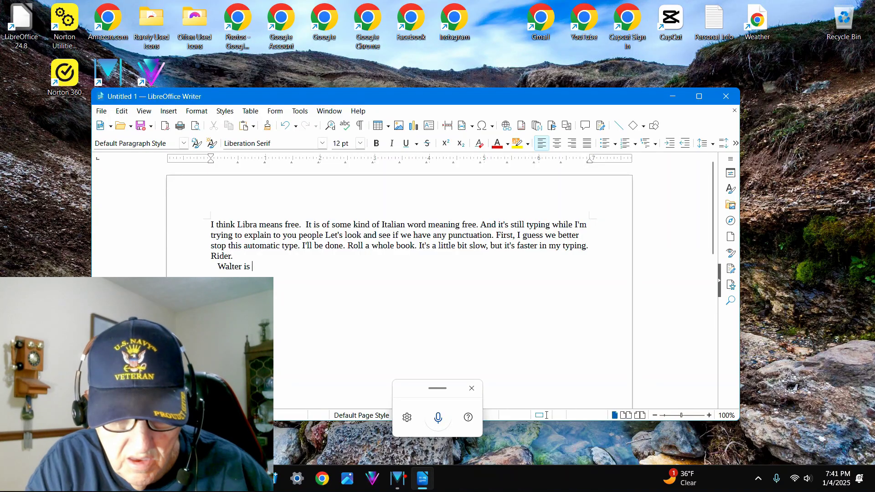
type("A bi")
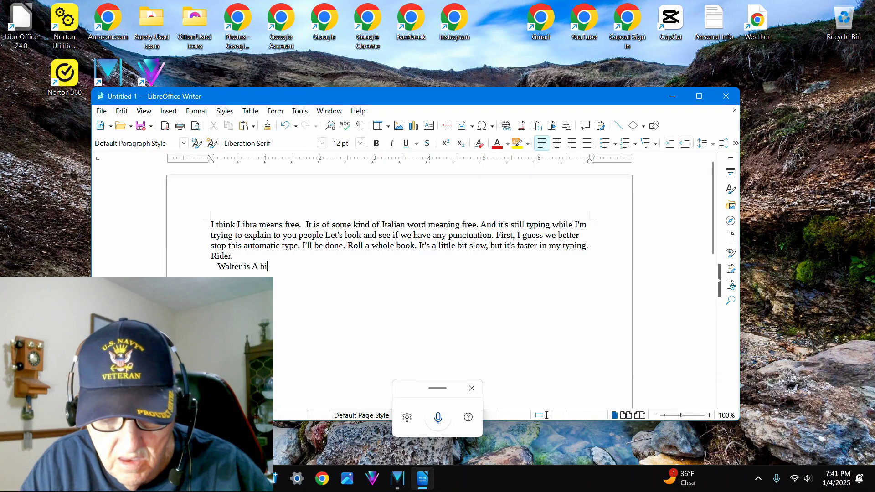
type("t slow when i")
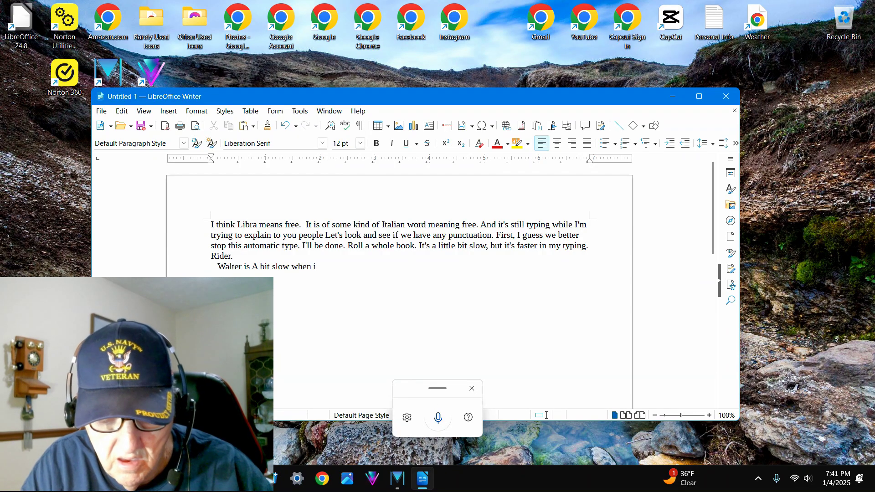
type("t come")
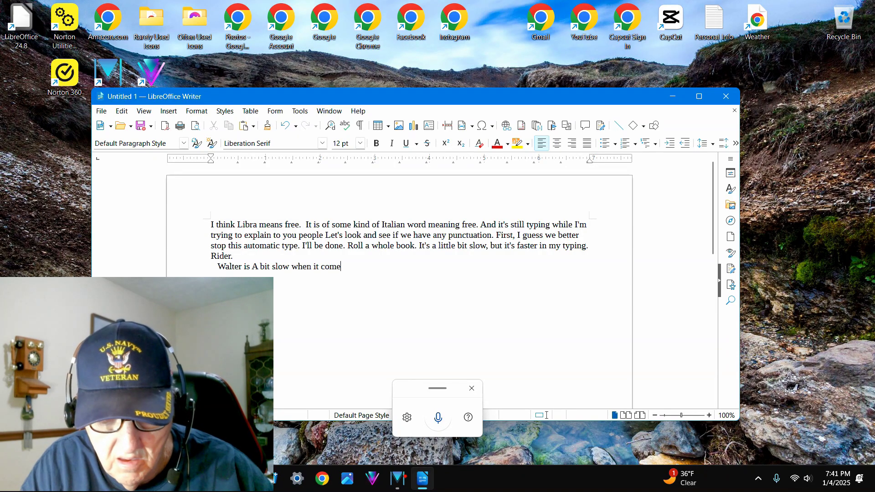
type("s to t")
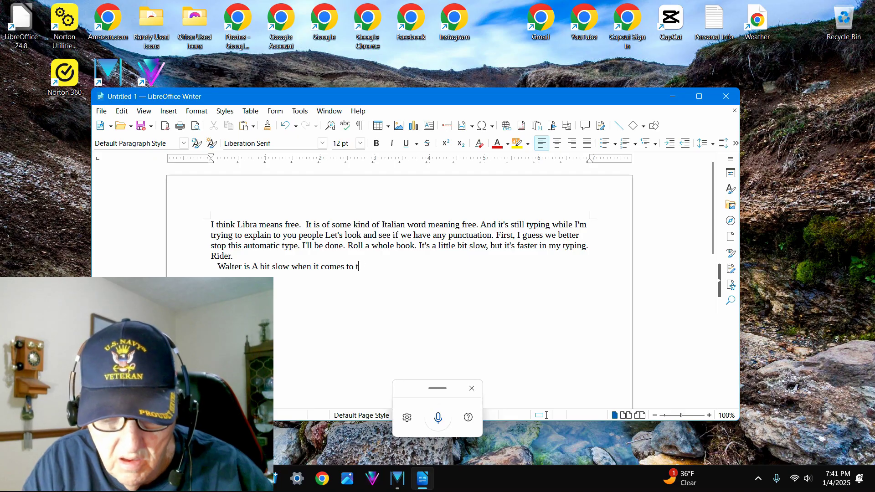
type("yping")
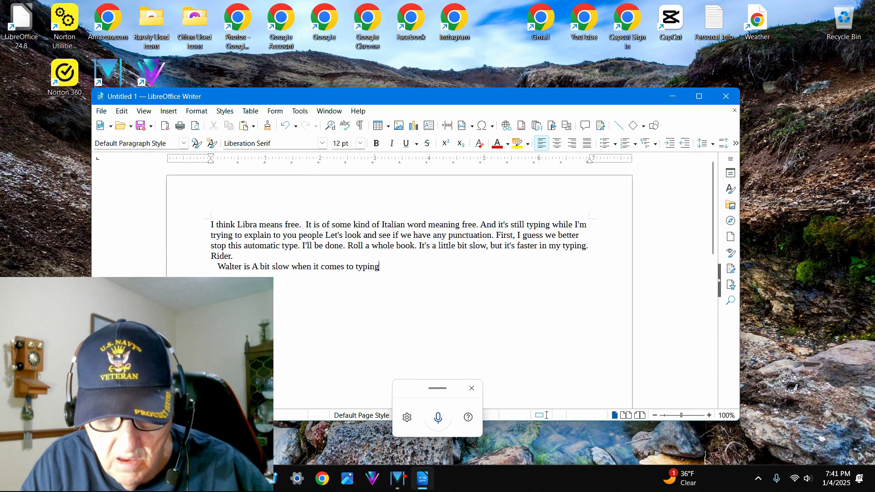
Step: Finish the indented sentence after "typing" with "with this tiny keyboard."
type(" with")
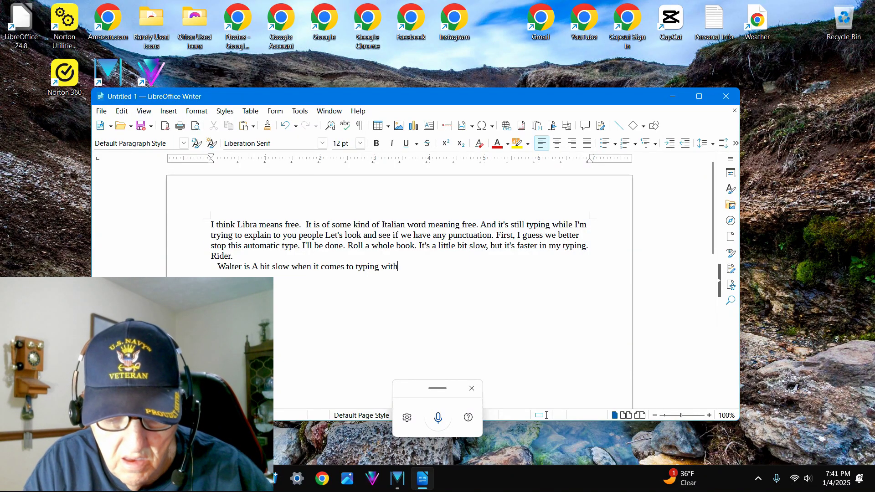
type(" this t")
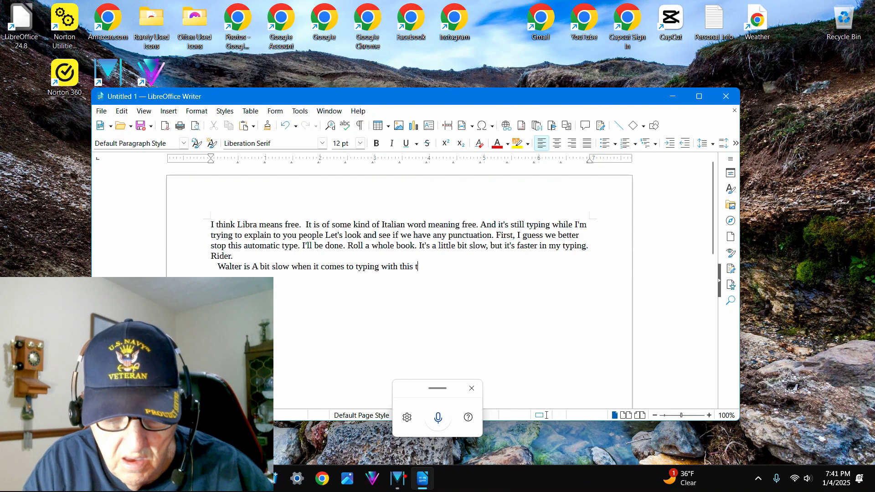
type("iny keyboard.")
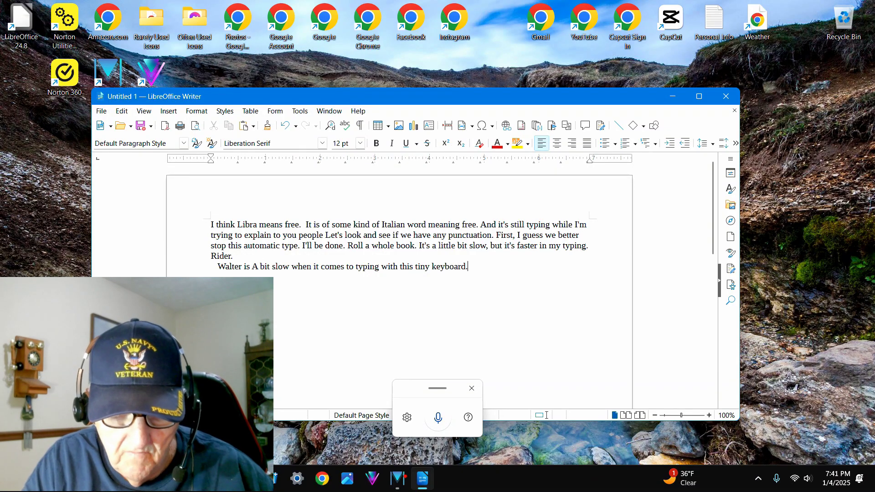
Step: Add the sentence "Just put A typewrither in front of me and I will be a bit faster." after "tiny keyboard."
type("ust")
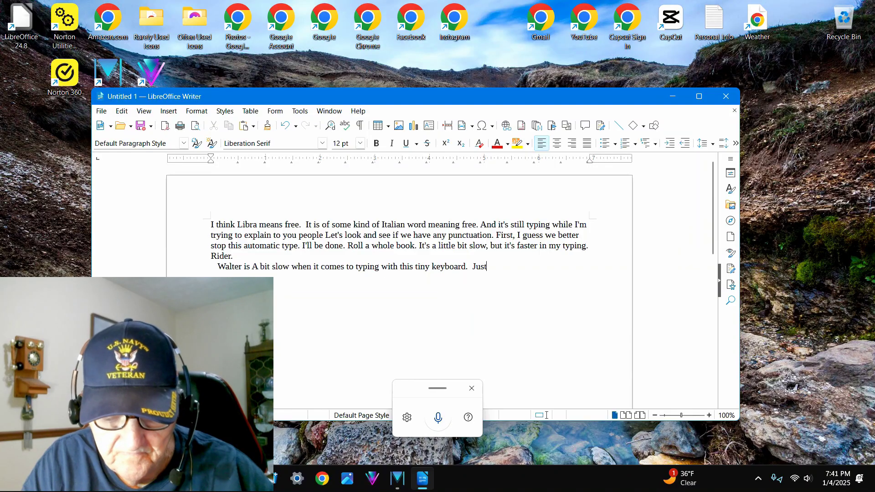
type(" pu")
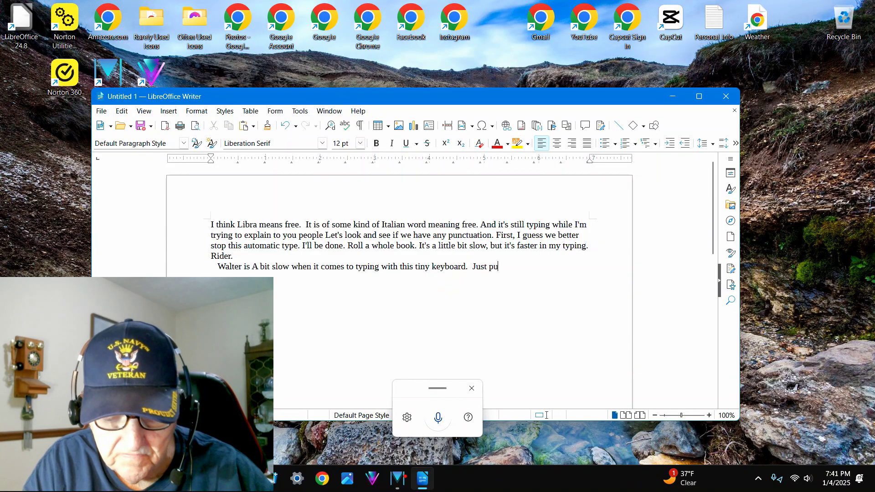
type("t A typ")
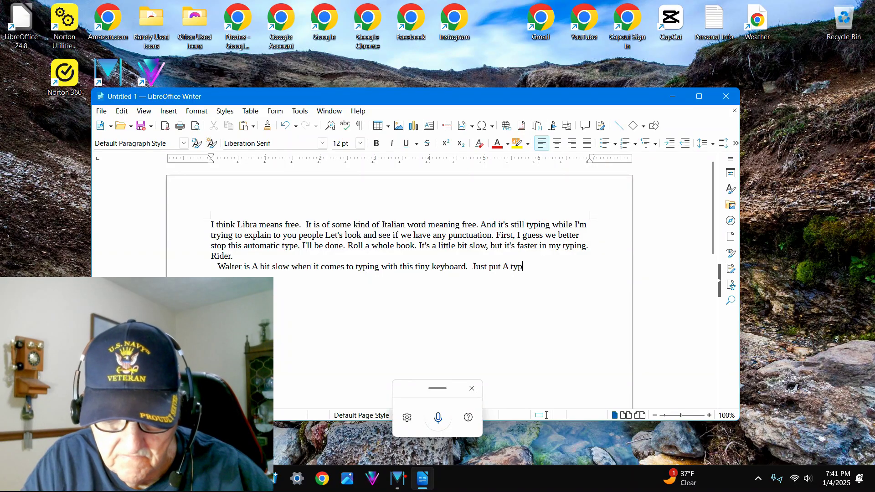
type("e")
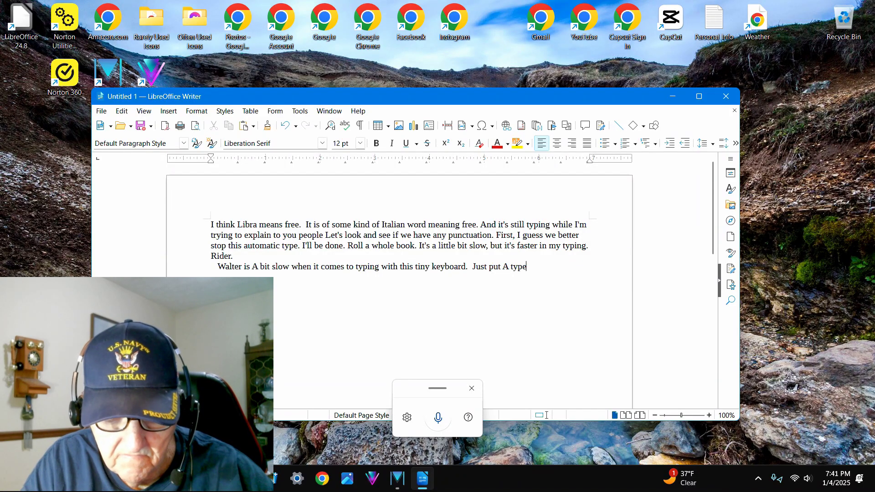
type("writ")
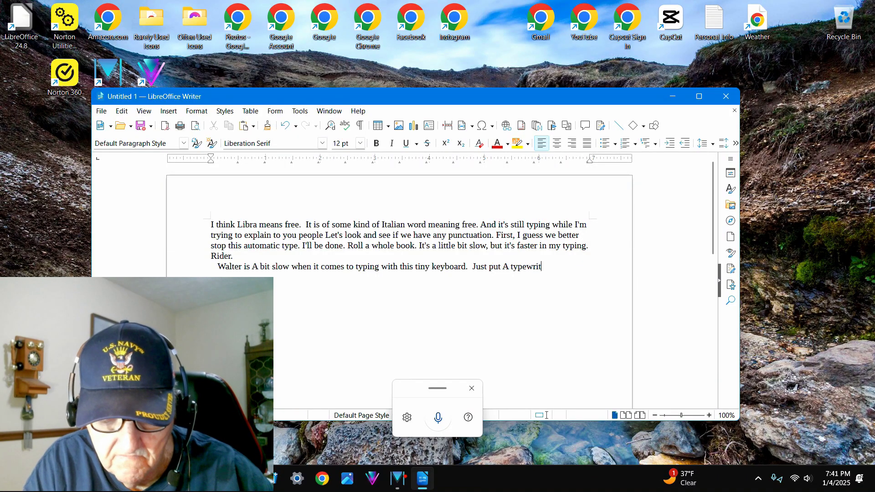
type("her in front")
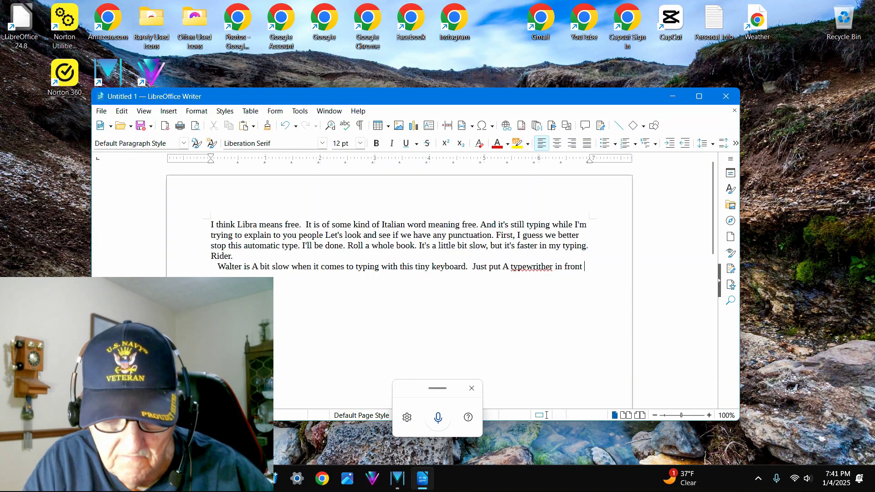
type(" of ")
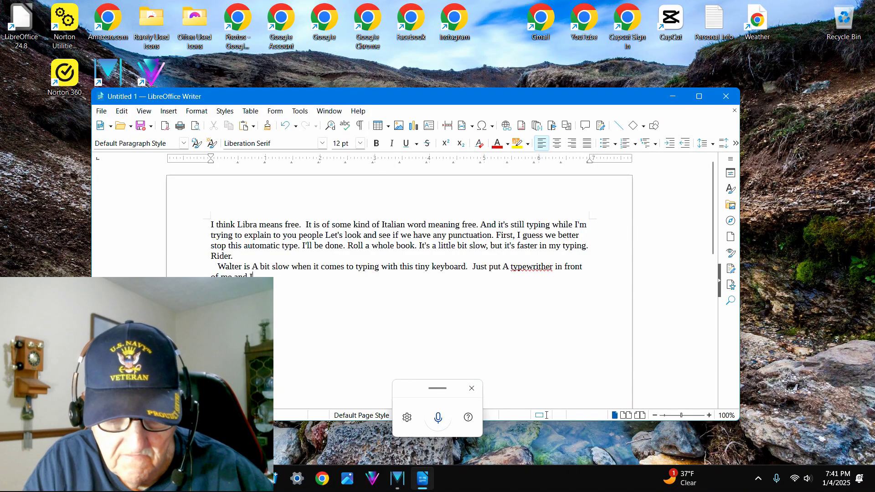
type("me and I will be a bit fas")
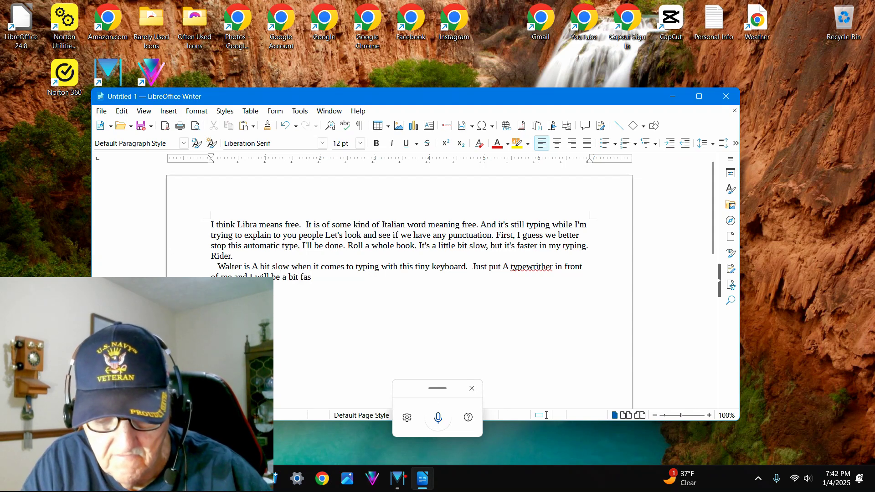
type("ter.")
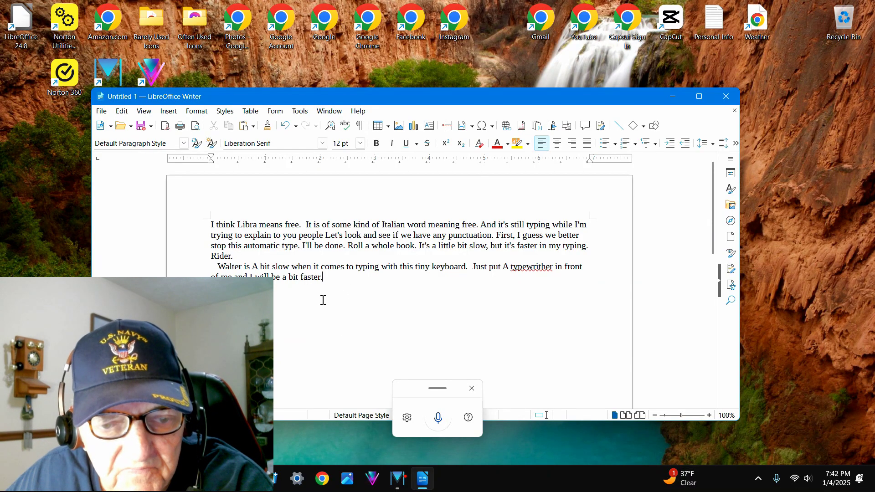
Step: Dictate a new line below the typed text with voice typing, repeating the sentence about being "a bit slow when it comes to typing" on the keyboard
left_click(324, 279)
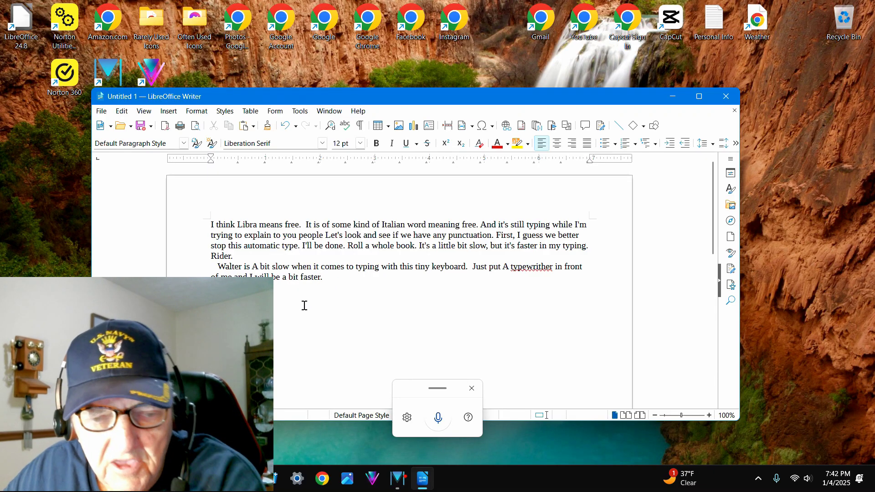
left_click(438, 422)
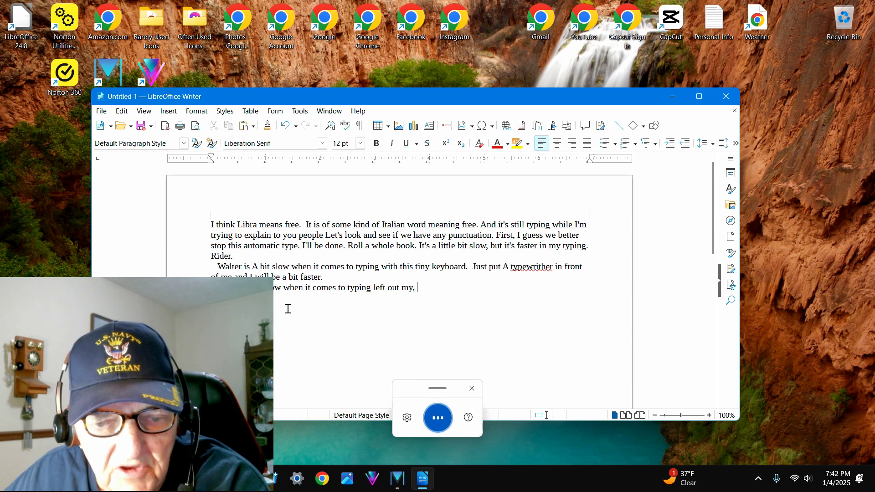
left_click(444, 422)
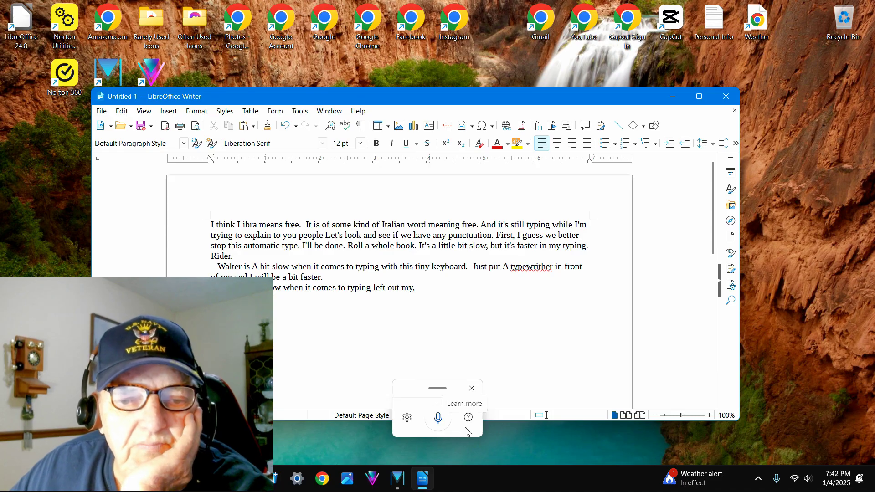
left_click(438, 420)
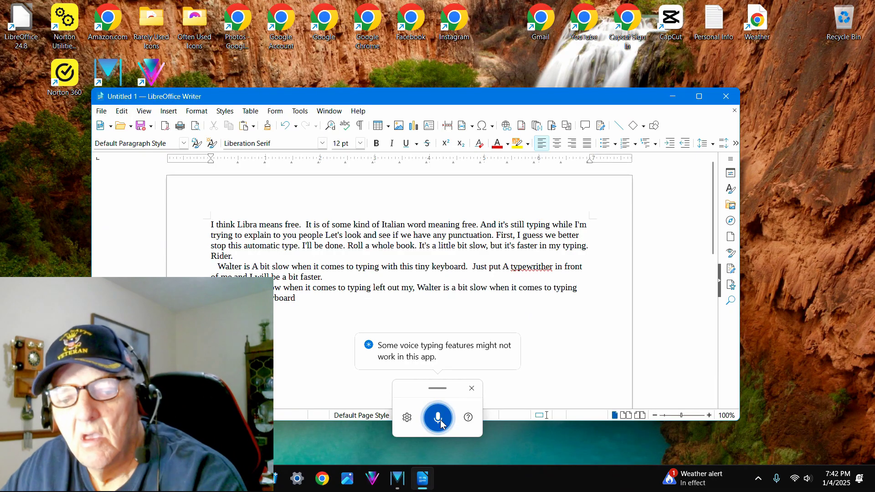
left_click(441, 420)
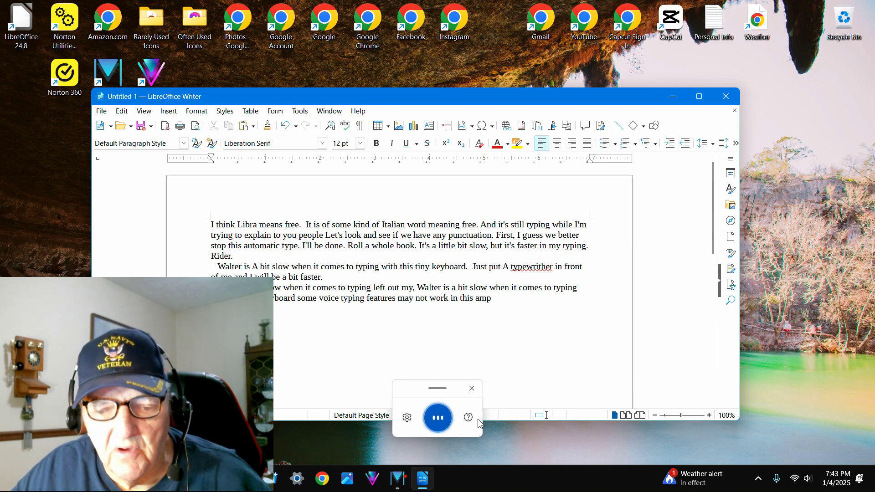
left_click(443, 417)
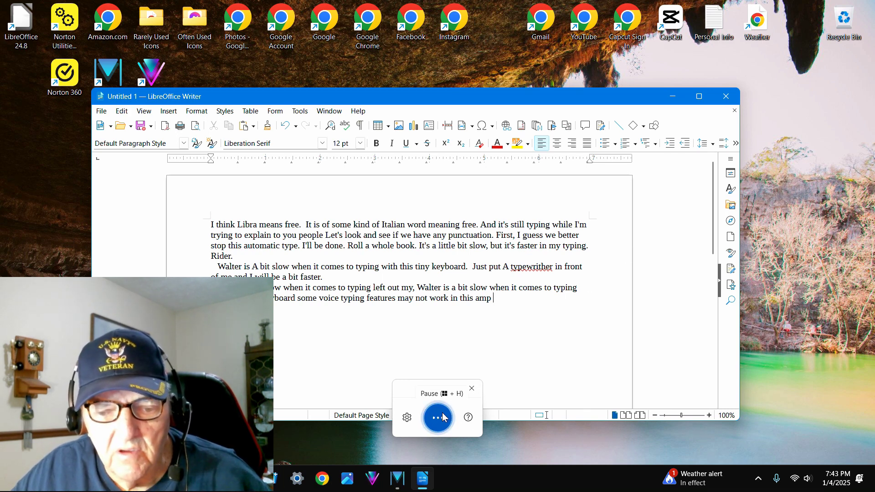
Step: Close voice typing and the Writer document without saving the changes
left_click(473, 390)
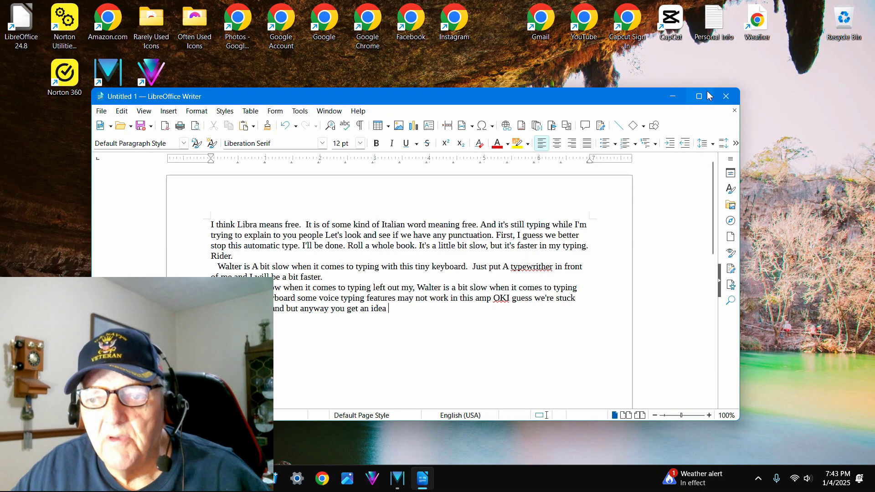
left_click(734, 96)
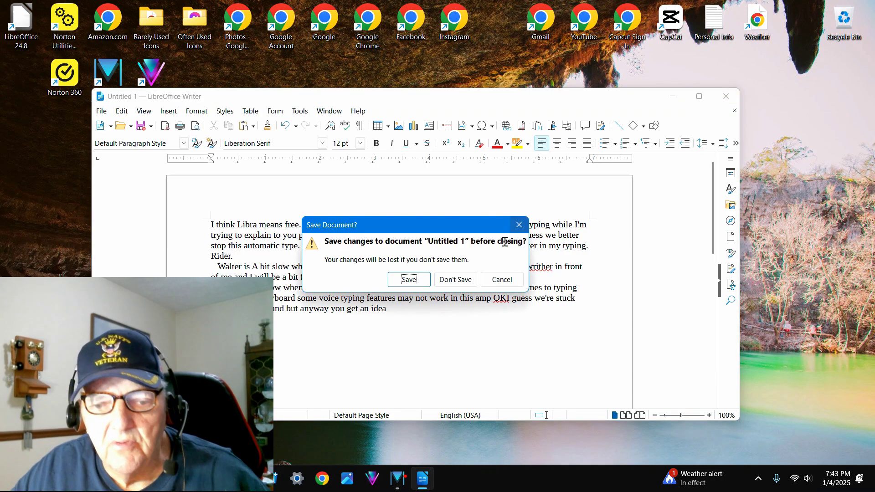
left_click(456, 279)
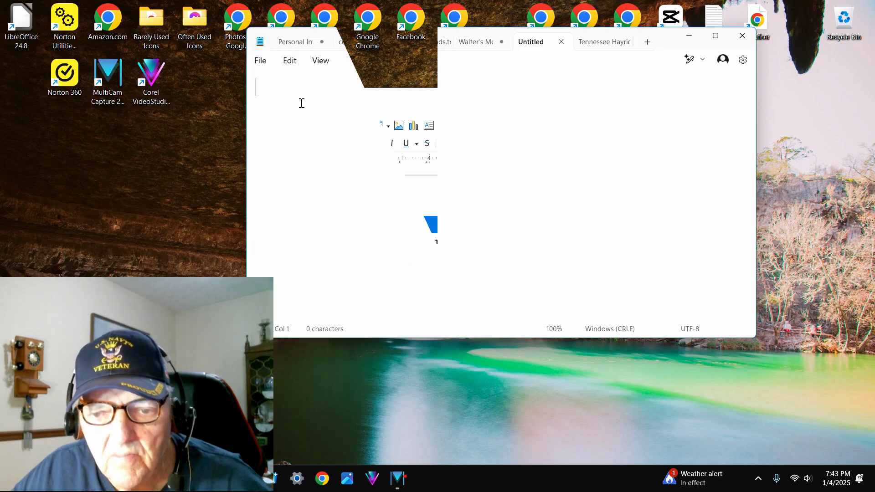
Step: Close the empty Untitled tab and the Tennessee Hayride tab in Notepad
left_click(298, 103)
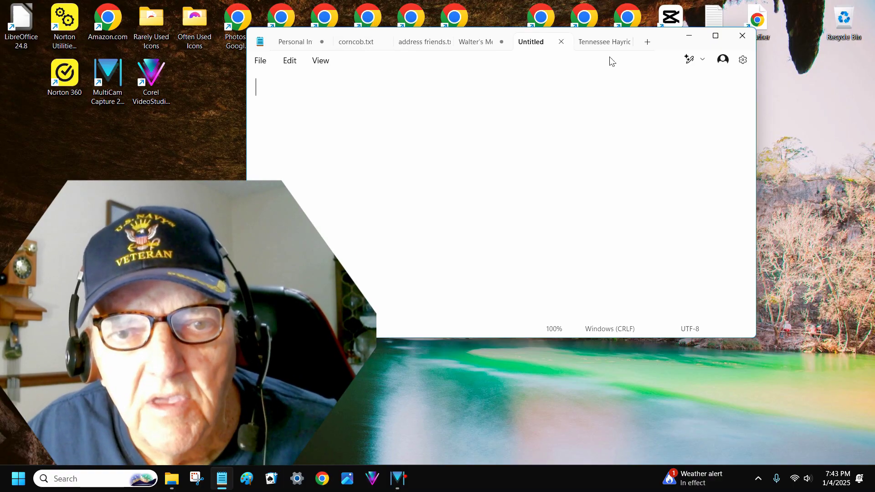
left_click(561, 42)
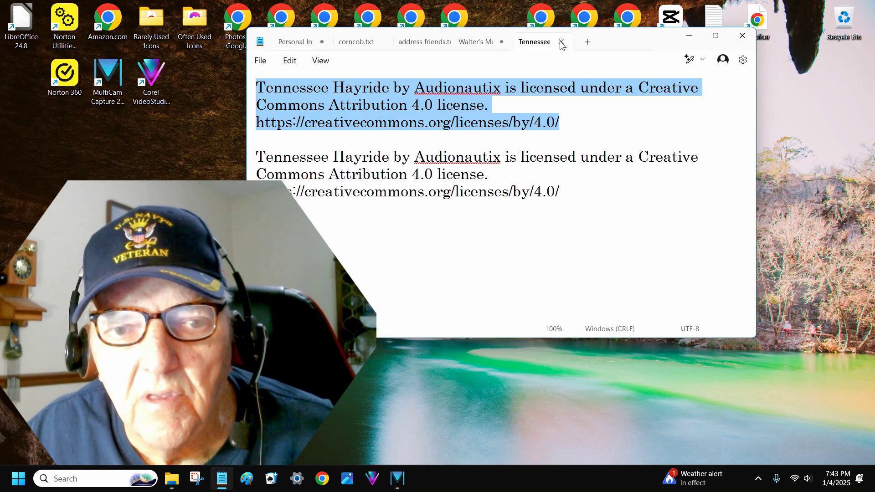
left_click(562, 42)
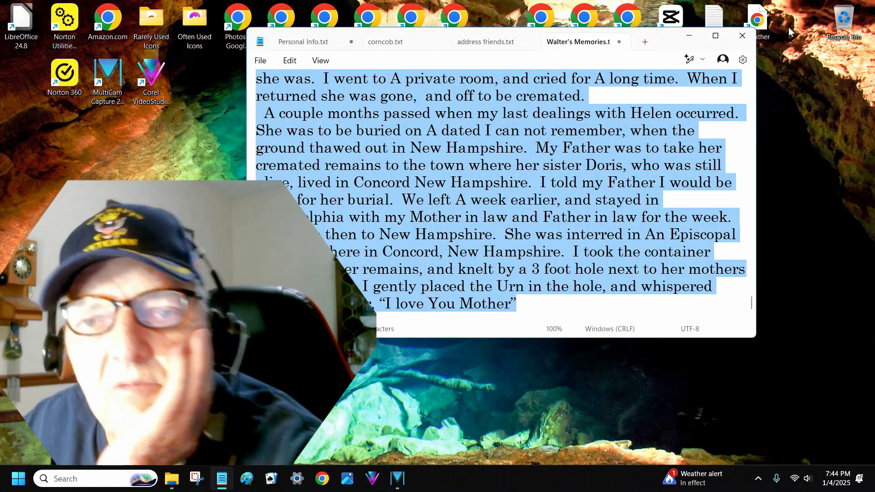
Step: Create a blank Notepad tab and save it in Documents as a text document named "Testing voice typing."
left_click(646, 44)
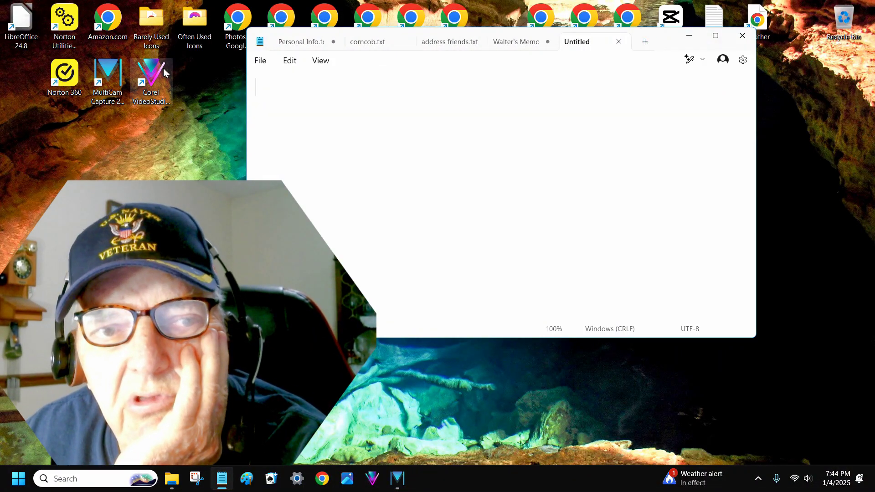
left_click(260, 62)
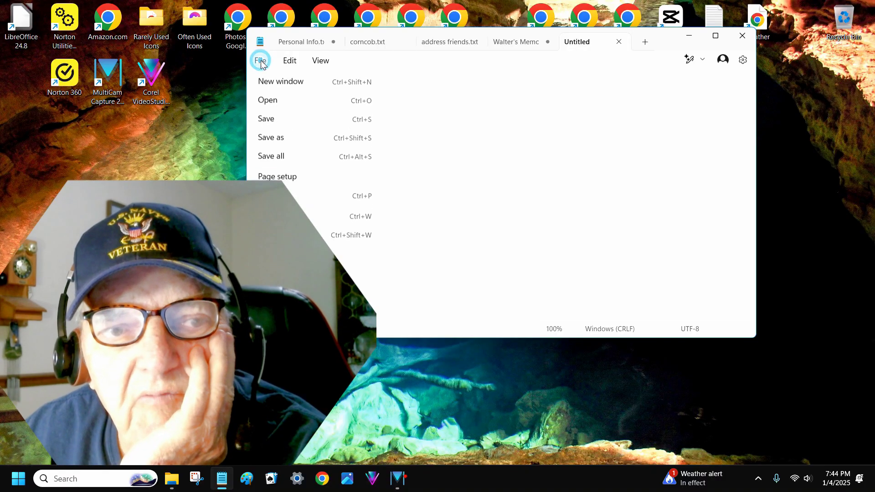
left_click(268, 137)
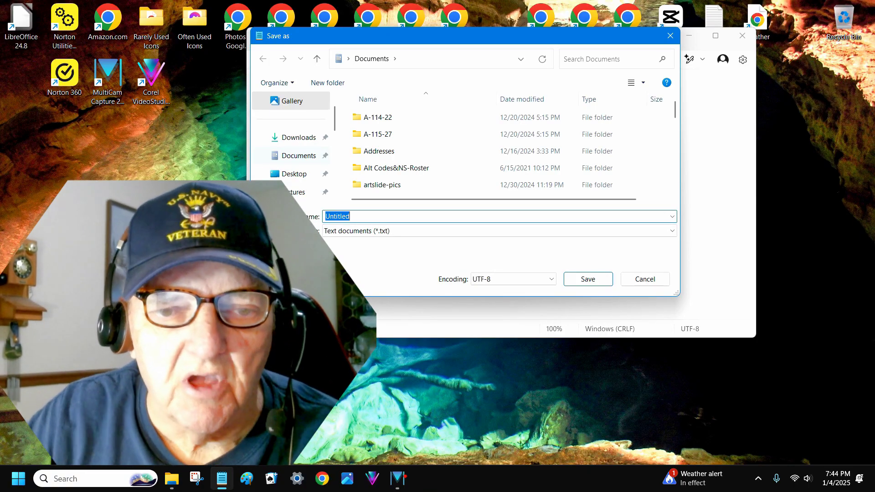
type("Tes")
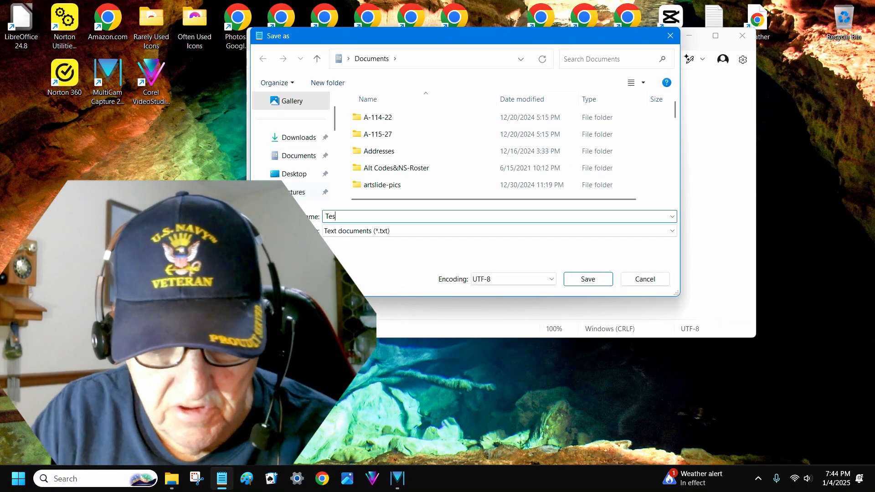
type("ting voice typing.")
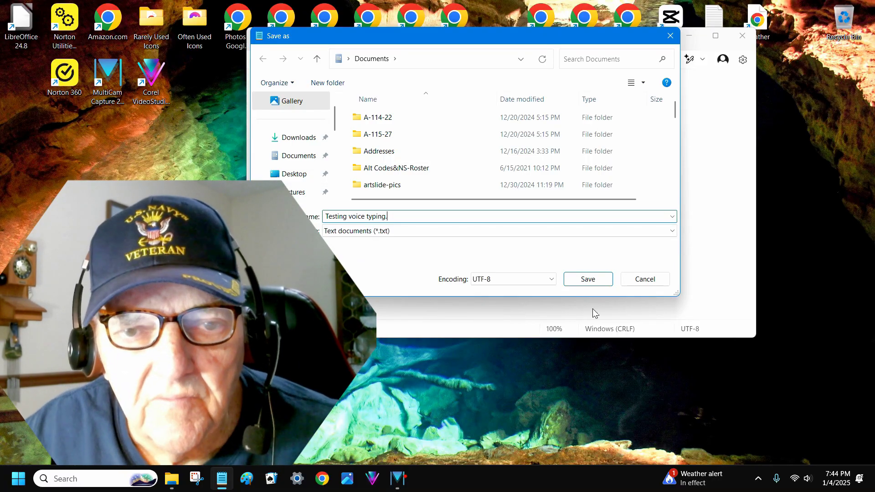
left_click(587, 280)
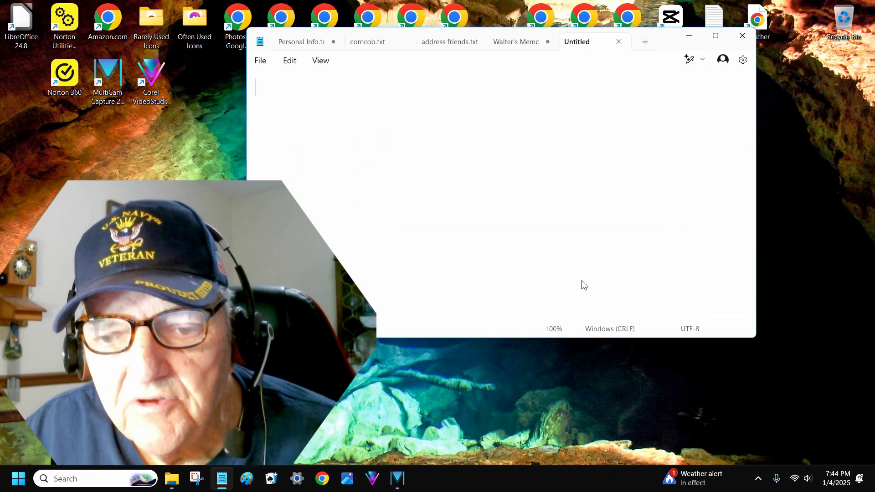
Step: Close the Notepad window and reopen Notepad with the saved voice typing test file
left_click(743, 35)
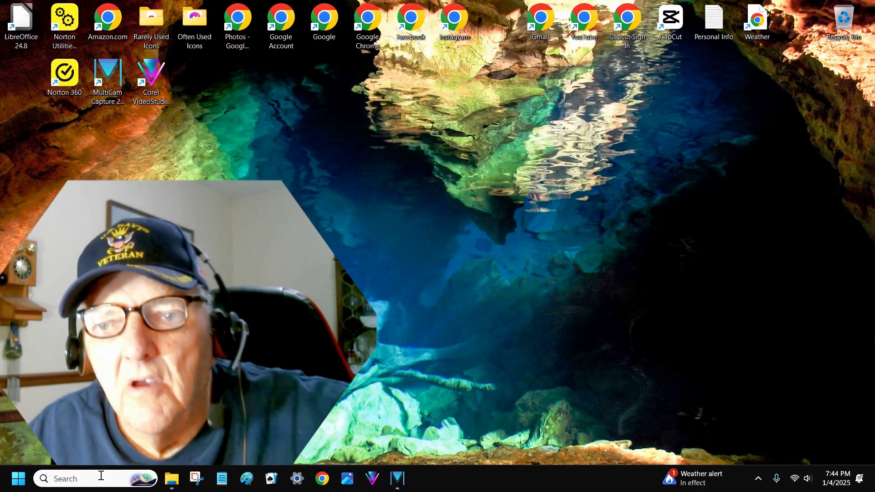
left_click(17, 479)
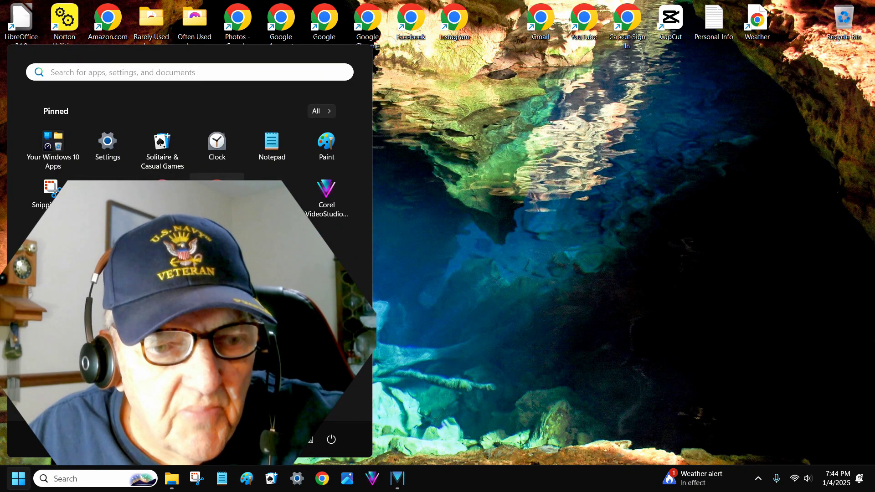
left_click(270, 152)
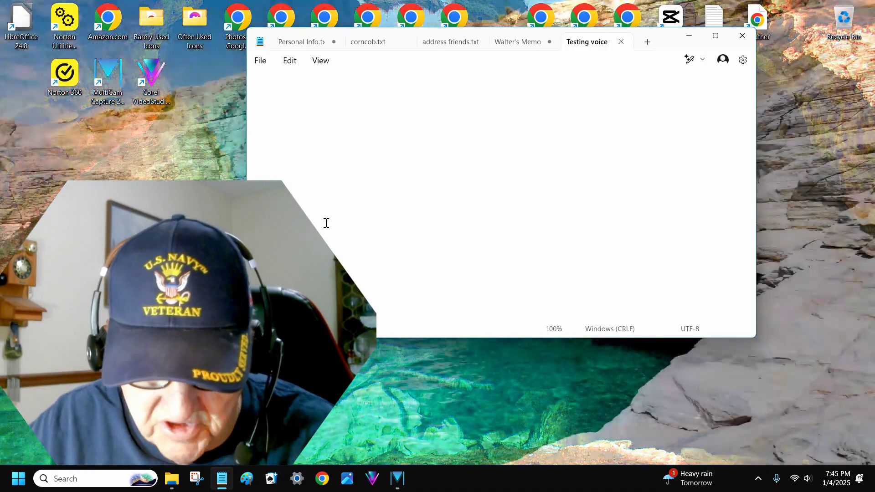
key("super")
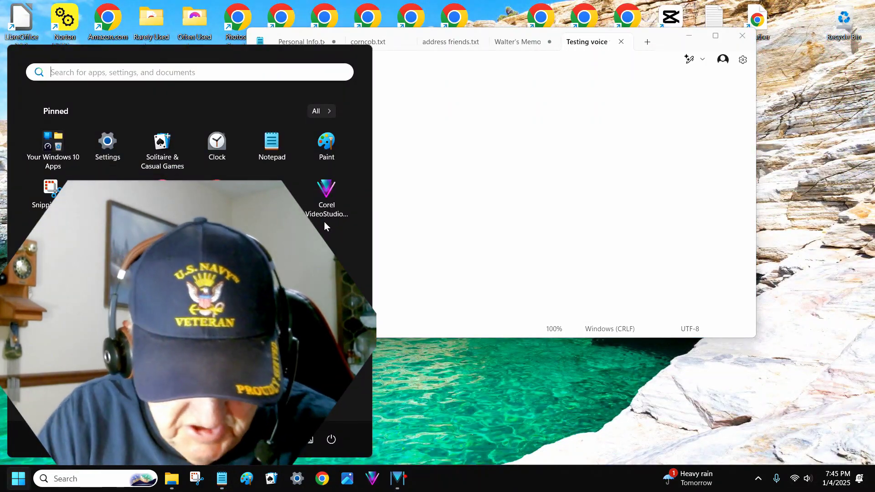
key("super")
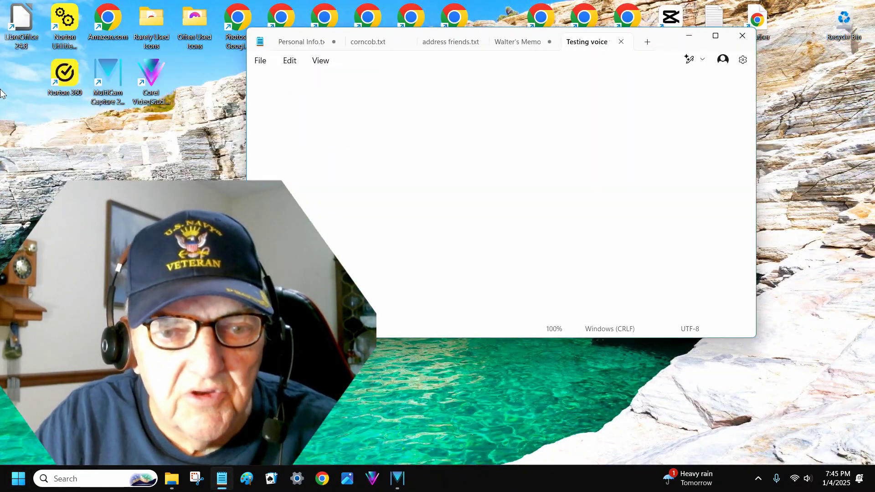
key("super+h")
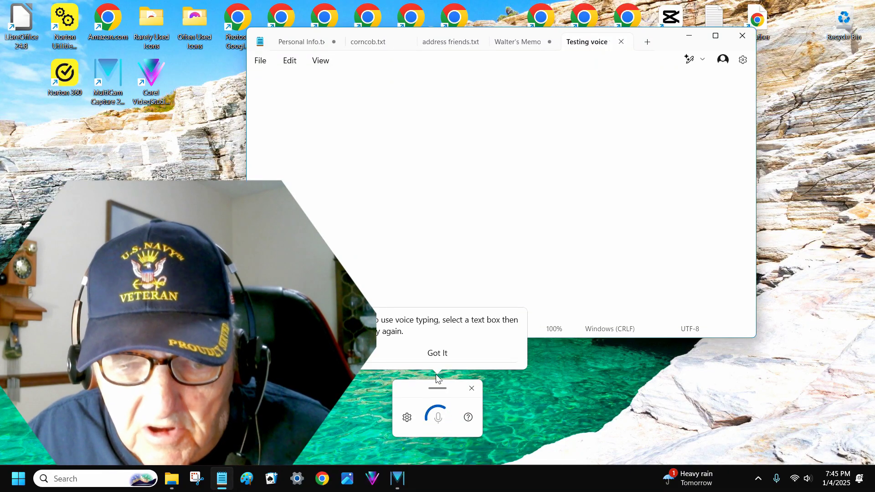
left_click(436, 355)
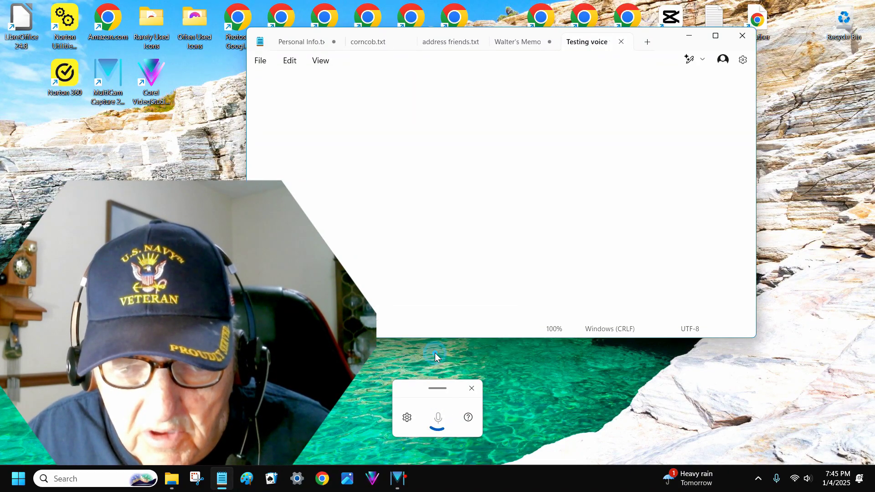
left_click(438, 419)
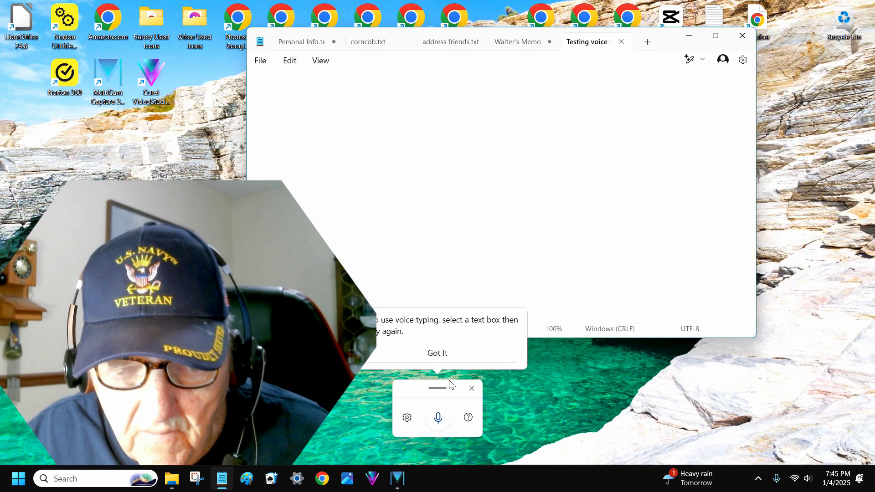
left_click(436, 354)
left_click(435, 430)
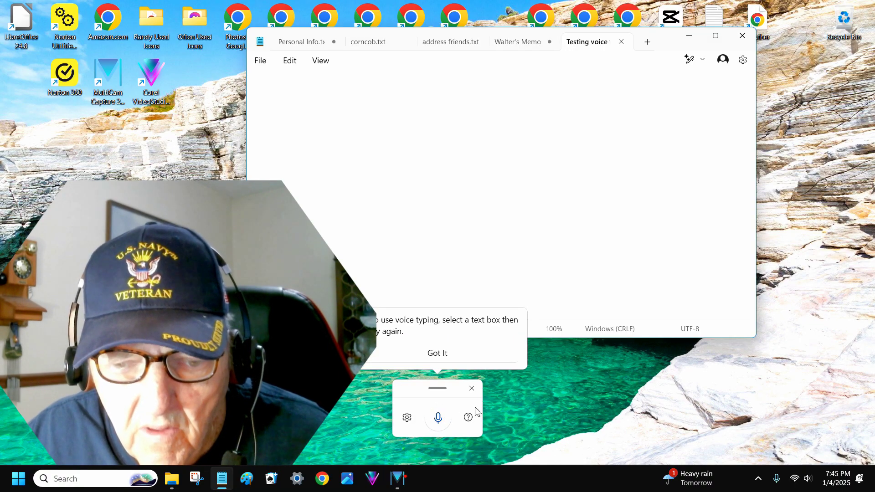
left_click(472, 388)
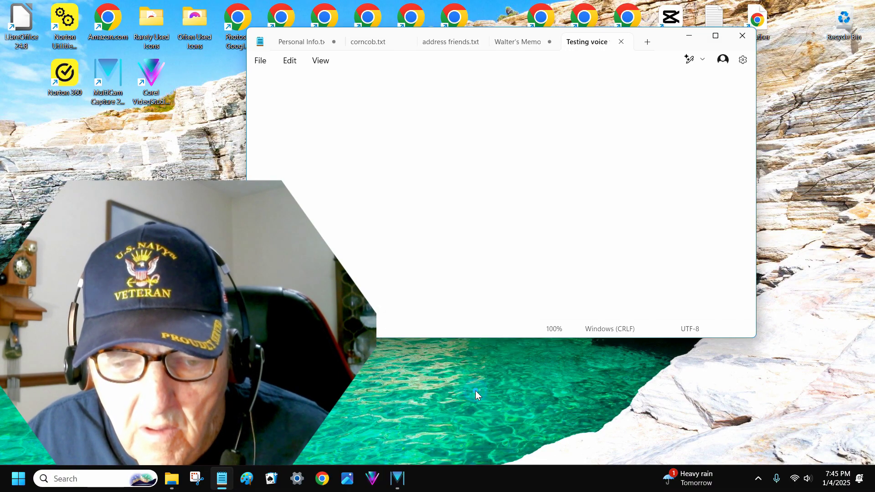
Step: Start voice typing in the test file's text area and delete the stray dictated words "Says it's listening"
left_click(439, 211)
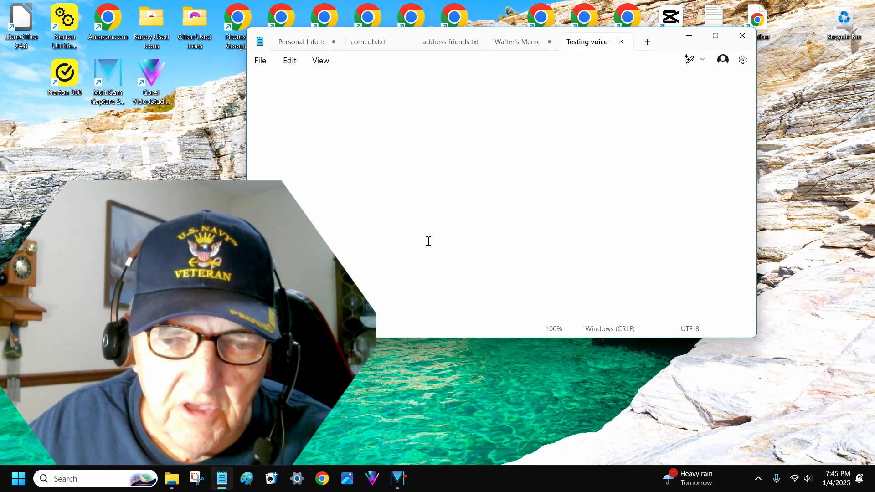
key("super+h")
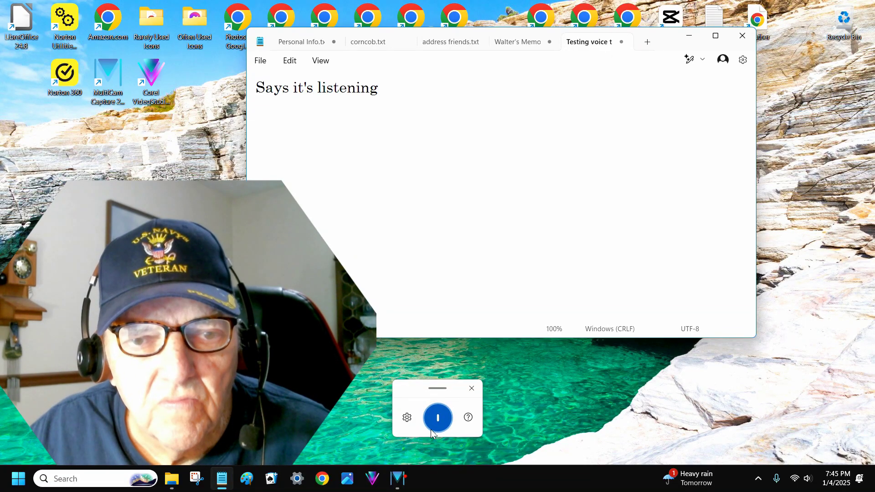
key("BackSpace")
key("BackSpace")
key("BackSpace")
key("BackSpace")
key("BackSpace")
key("BackSpace")
key("BackSpace")
key("BackSpace")
key("BackSpace")
key("BackSpace")
key("BackSpace")
key("BackSpace")
key("BackSpace")
key("BackSpace")
key("BackSpace")
key("BackSpace")
key("BackSpace")
key("BackSpace")
key("BackSpace")
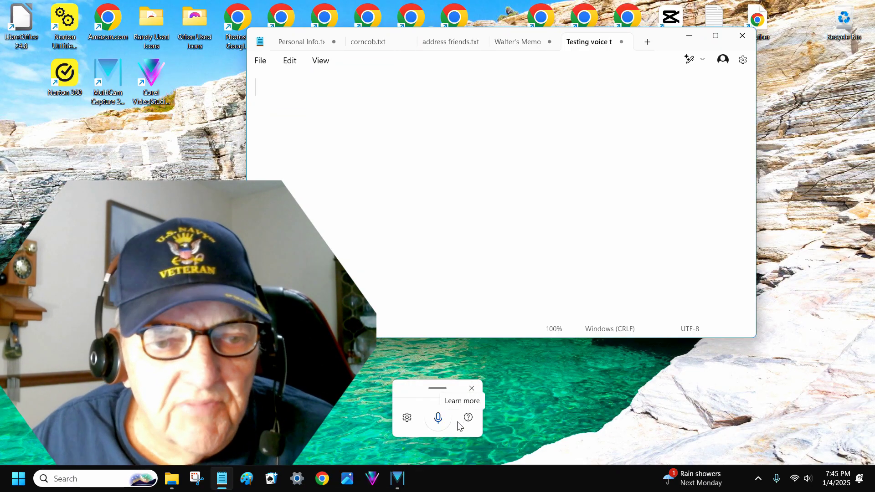
Step: Dictate a greeting about a nice Christmas and a great 2025 coming everybody's way, and delete the trailing word "Space"
left_click(438, 418)
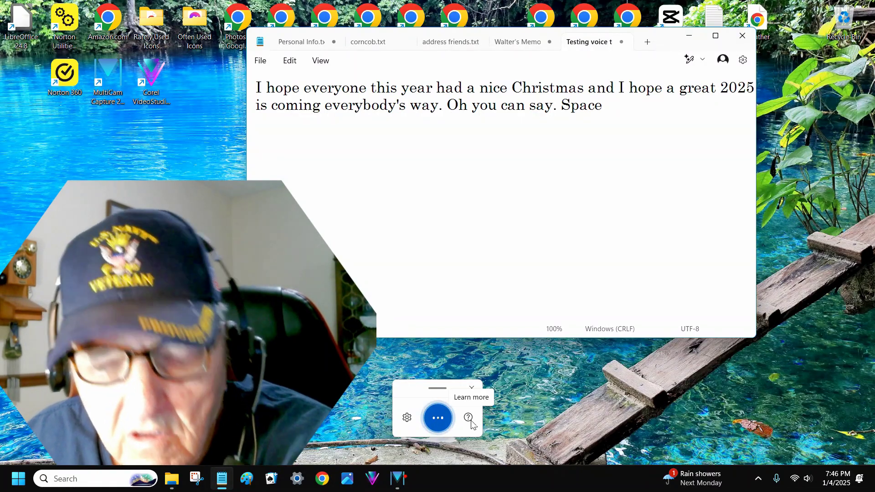
key("BackSpace")
key("BackSpace")
key("BackSpace")
key("BackSpace")
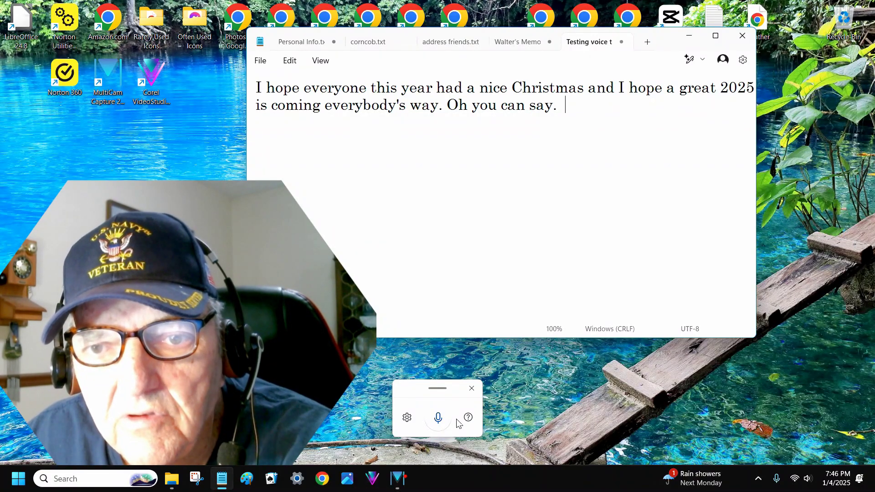
Step: Dictate "What is the temperature on the moon on the dark side." at the end of the text
left_click(439, 418)
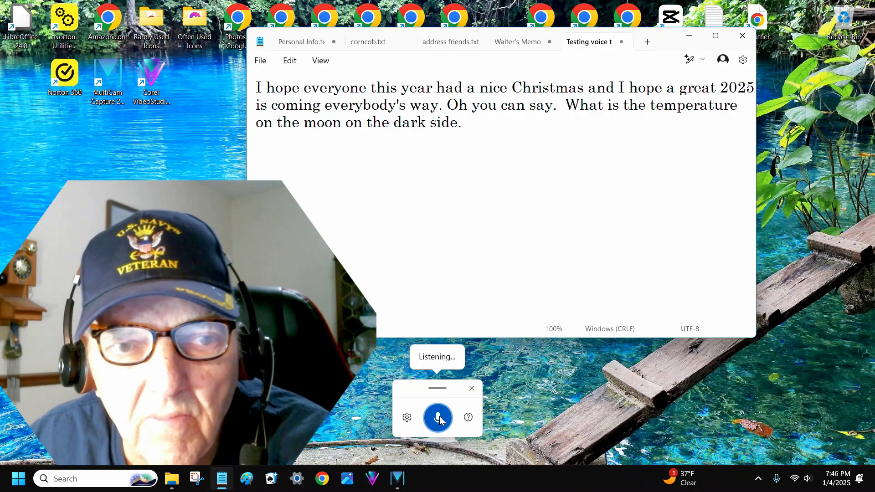
left_click(439, 419)
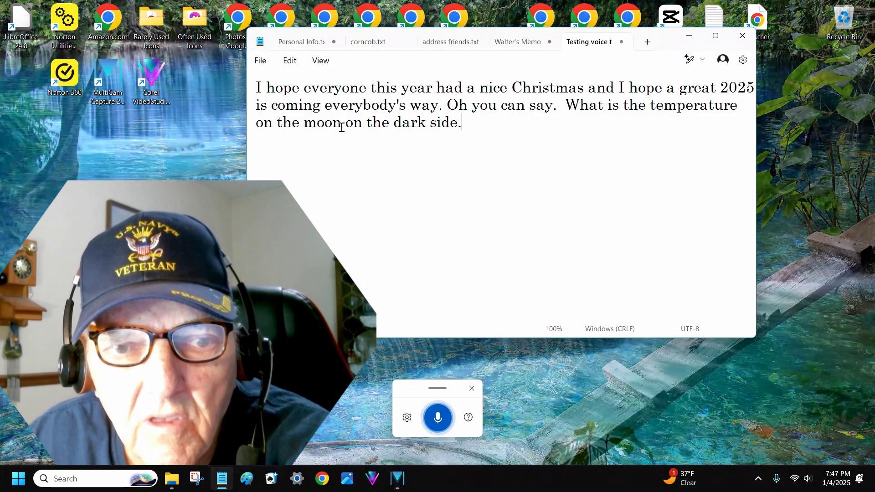
Step: Remove the stray dictation "I'm gonna put the cursor at th" after "moon" and insert a comma there
left_click(344, 142)
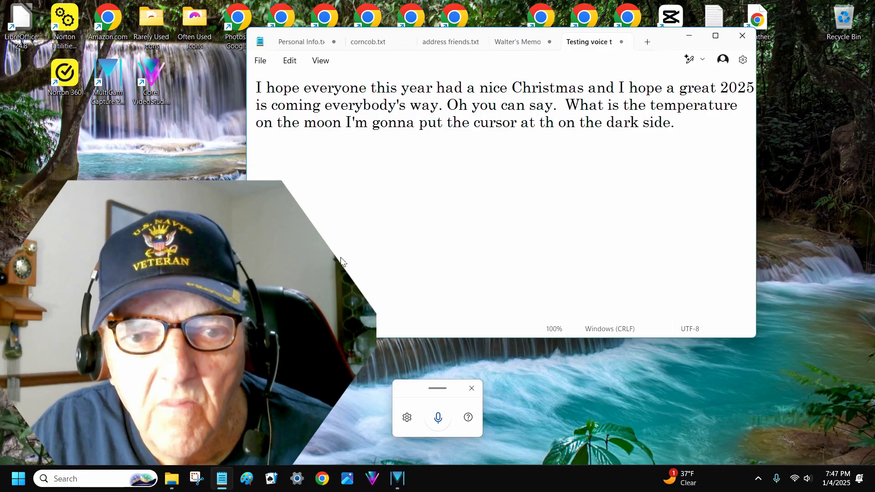
key("BackSpace")
key("BackSpace")
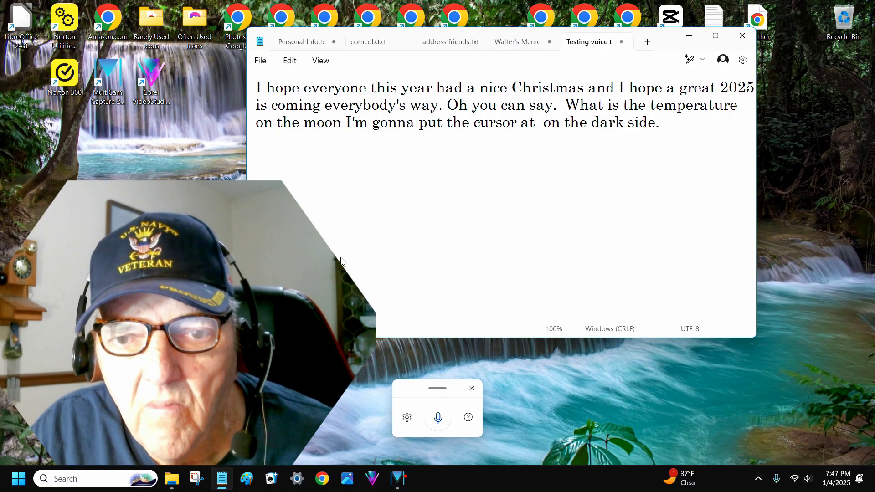
key("BackSpace")
key("BackSpace")
key("BackSpace")
key("BackSpace")
key("BackSpace")
key("BackSpace")
key("BackSpace")
key("BackSpace")
key("BackSpace")
key("BackSpace")
key("BackSpace")
key("BackSpace")
key("BackSpace")
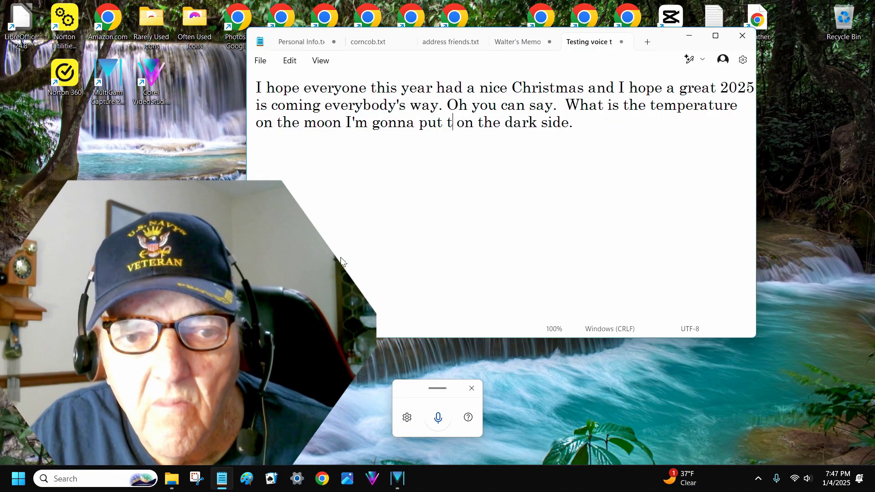
key("BackSpace")
key("BackSpace")
key("BackSpace")
key("BackSpace")
key("BackSpace")
key("BackSpace")
key("BackSpace")
key("BackSpace")
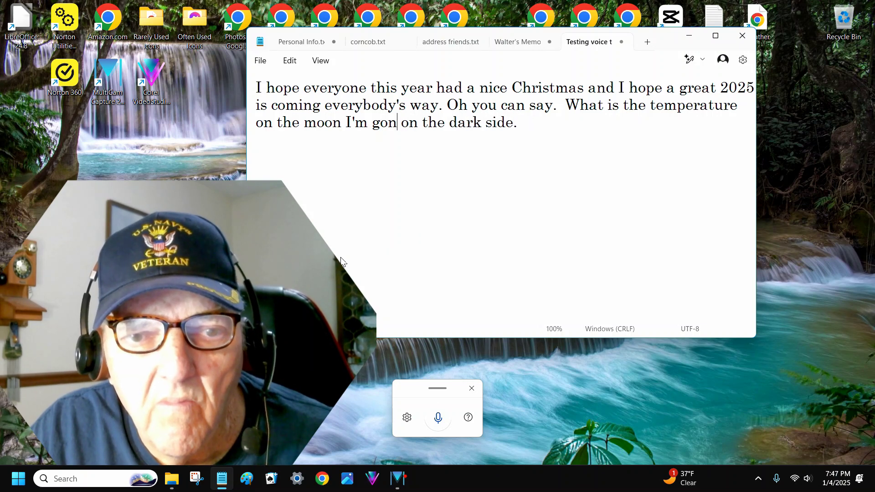
key("BackSpace")
key("BackSpace")
key("BackSpace")
key("BackSpace")
key("BackSpace")
key("BackSpace")
key("BackSpace")
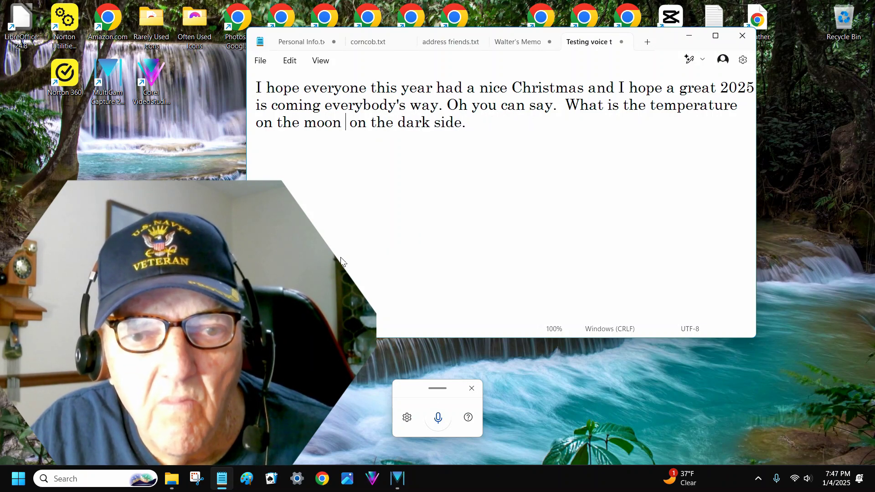
key("BackSpace")
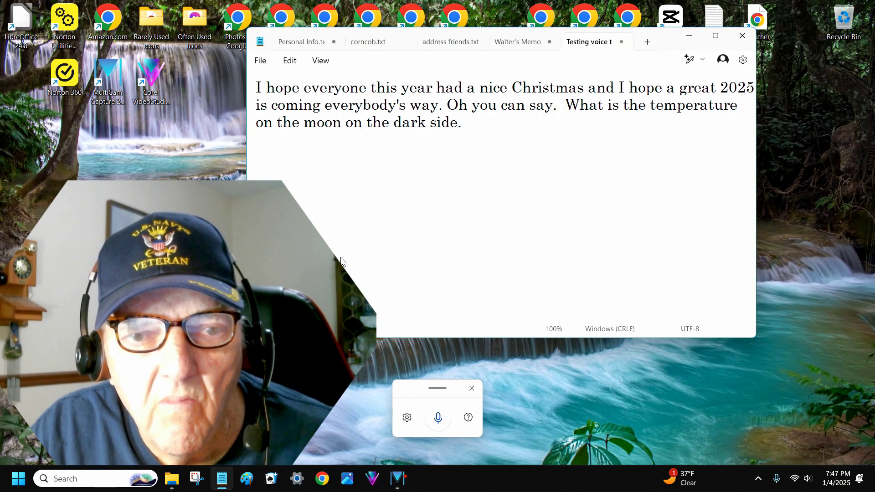
key("Right")
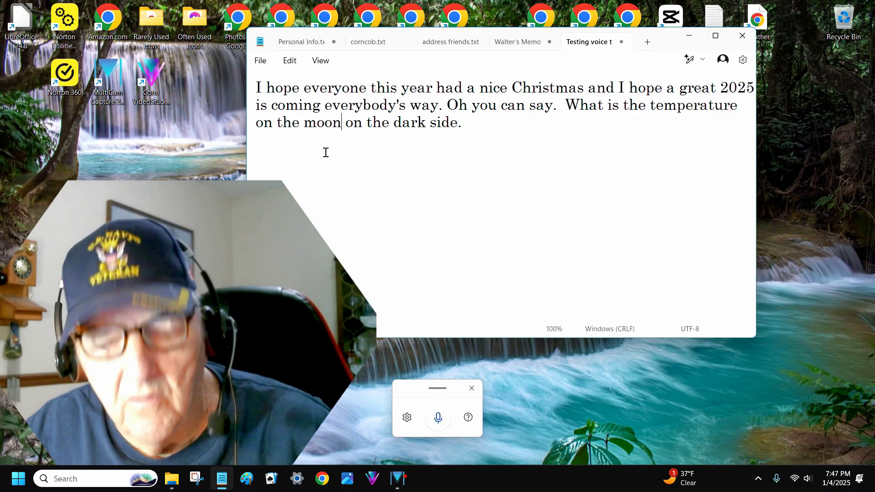
type(",")
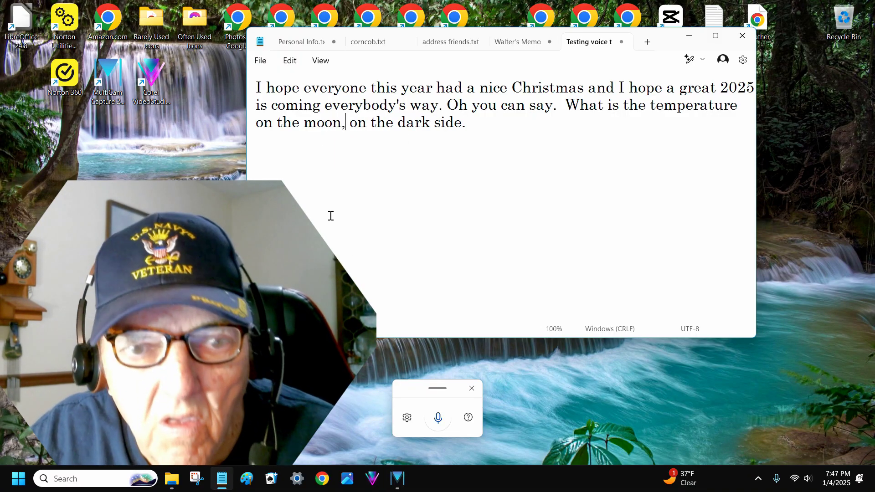
Step: After "dark side.", add spacing and dictate "Today we are testing out voice typing and I'm using notepad to do SID function."
left_click(467, 123)
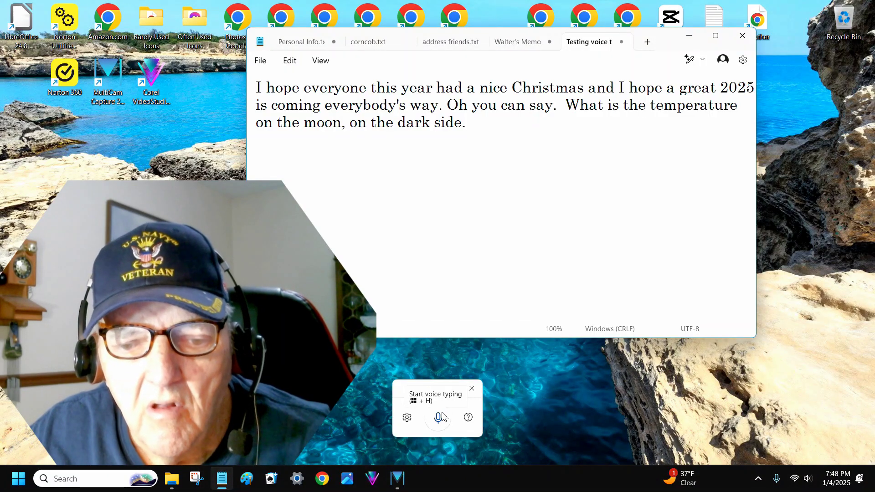
left_click(439, 417)
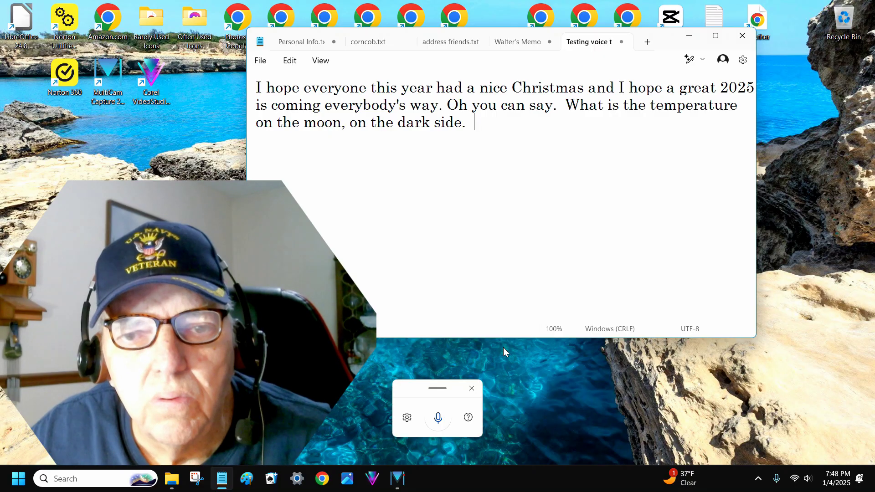
left_click(438, 419)
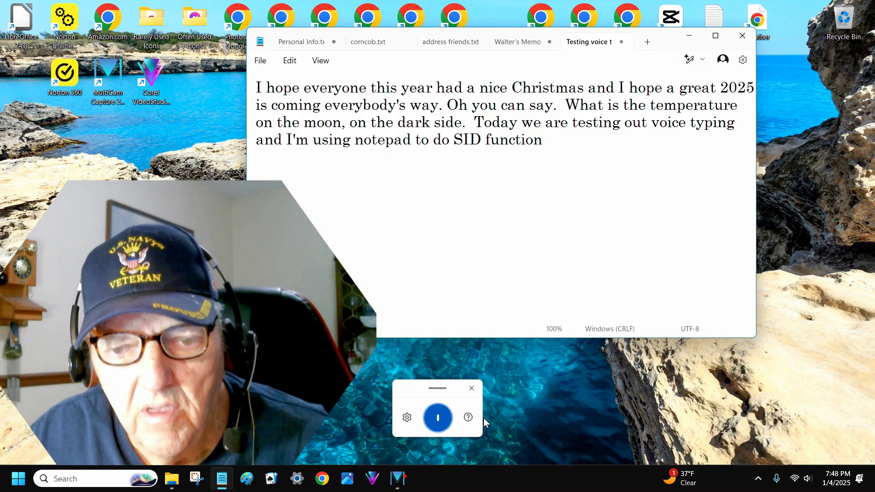
Step: Replace the misheard word "SID" with "said" and insert a comma after "notepad"
left_click(479, 140)
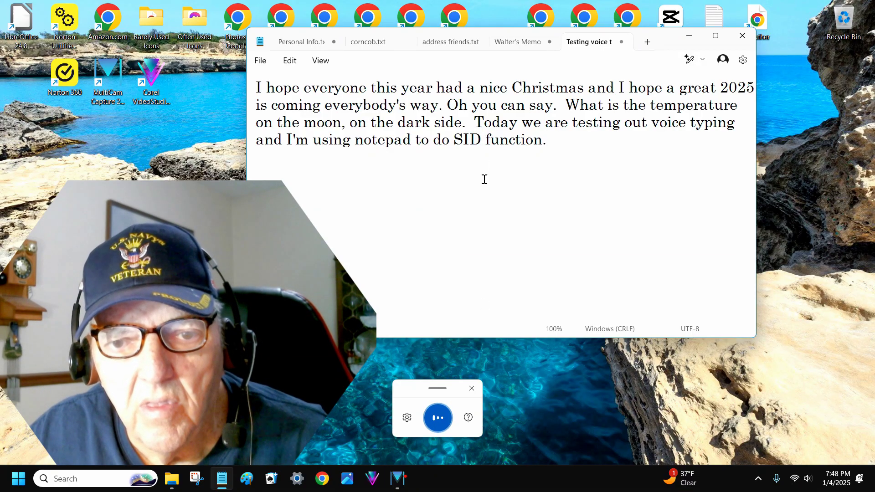
key("BackSpace")
key("BackSpace")
key("BackSpace")
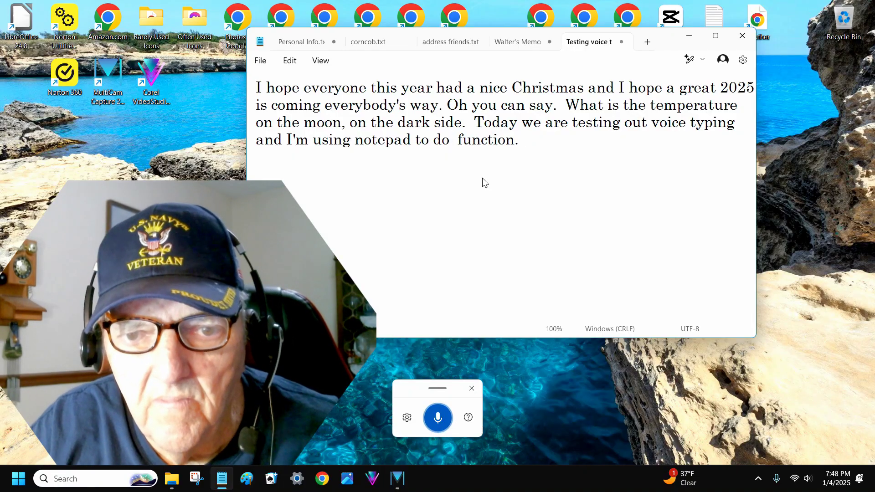
type("said")
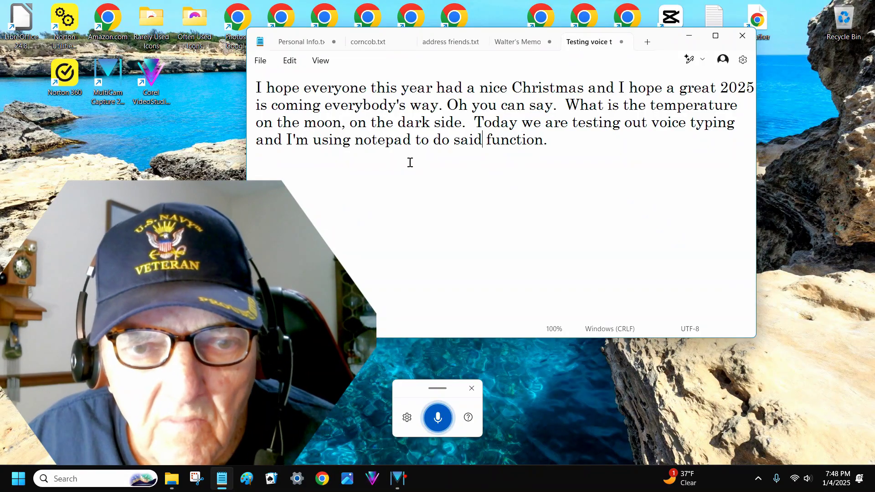
left_click(412, 148)
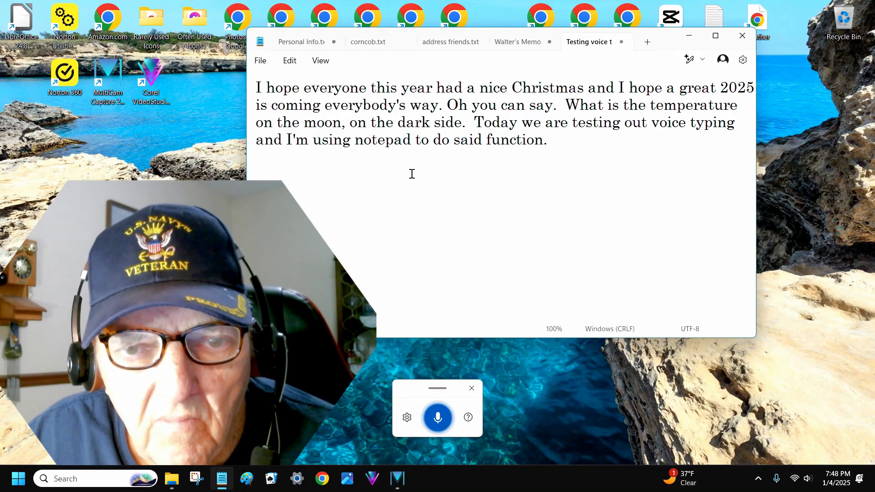
type(",")
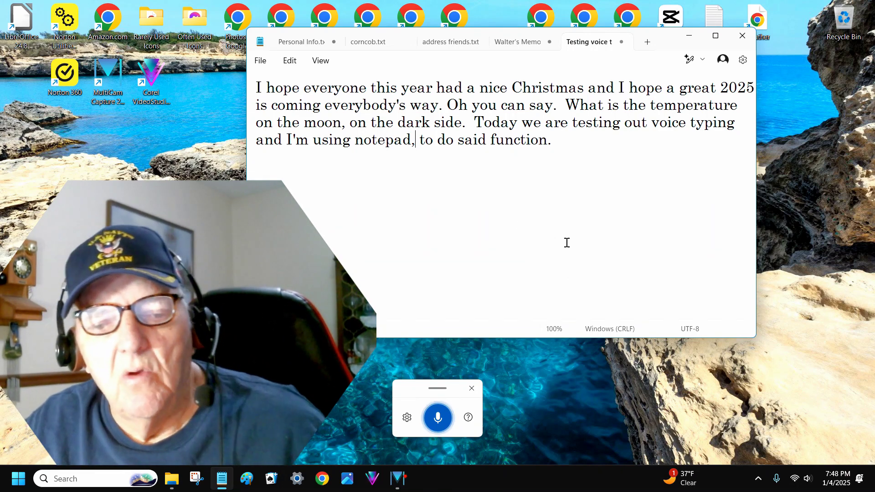
Step: Close the Notepad window, switch to MultiCam Capture and stop the recording
left_click(744, 37)
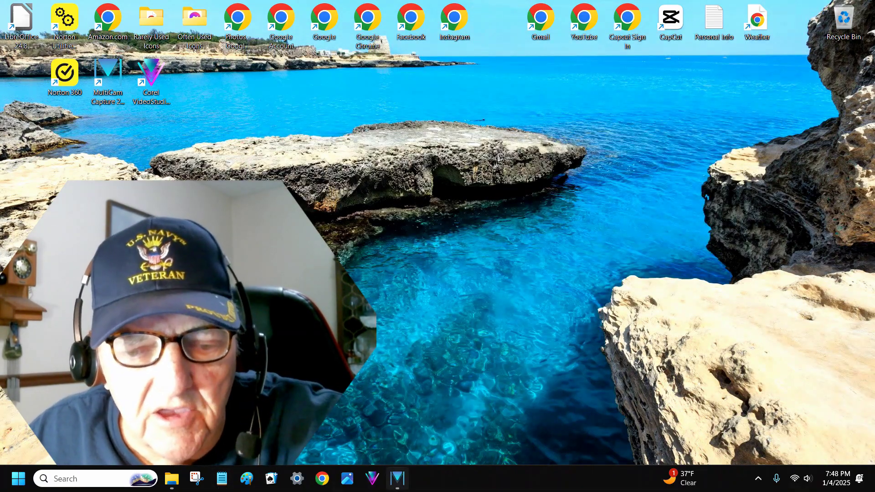
mouse_move(397, 487)
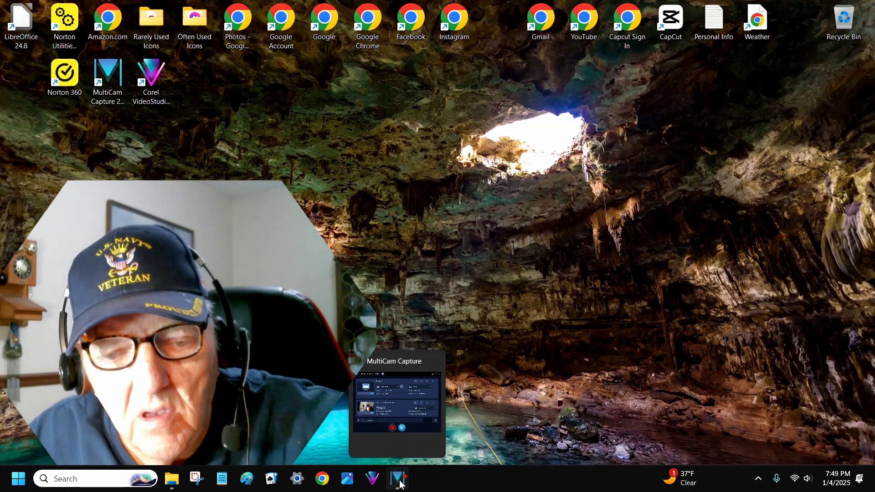
mouse_move(430, 362)
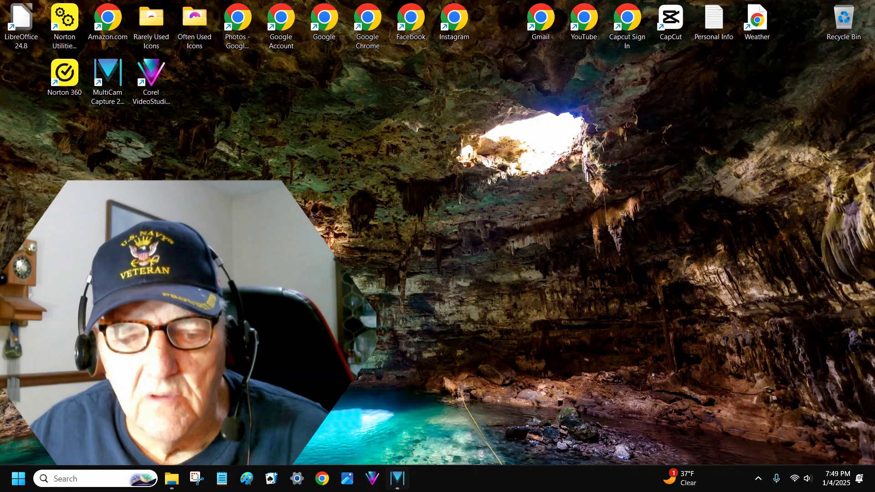
left_click(397, 484)
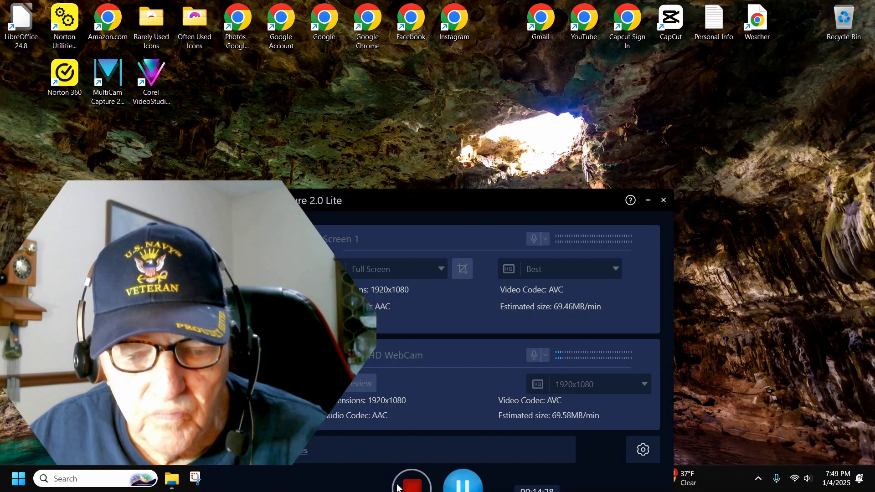
left_click(413, 485)
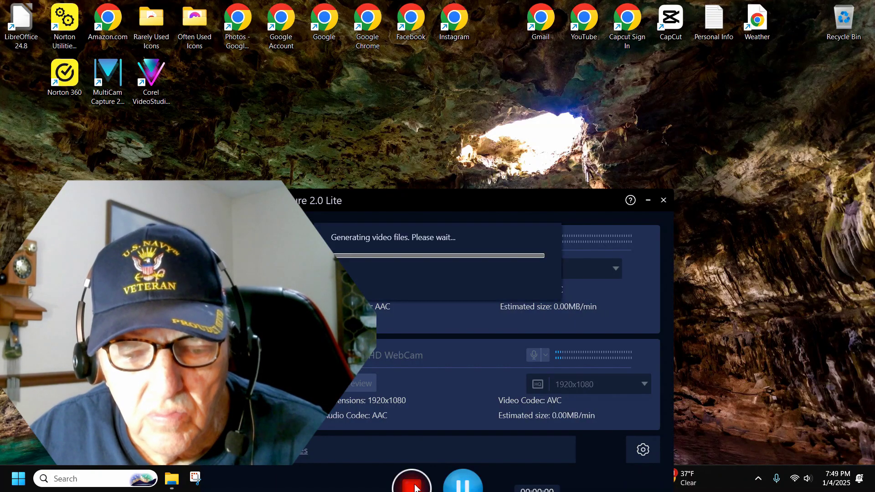